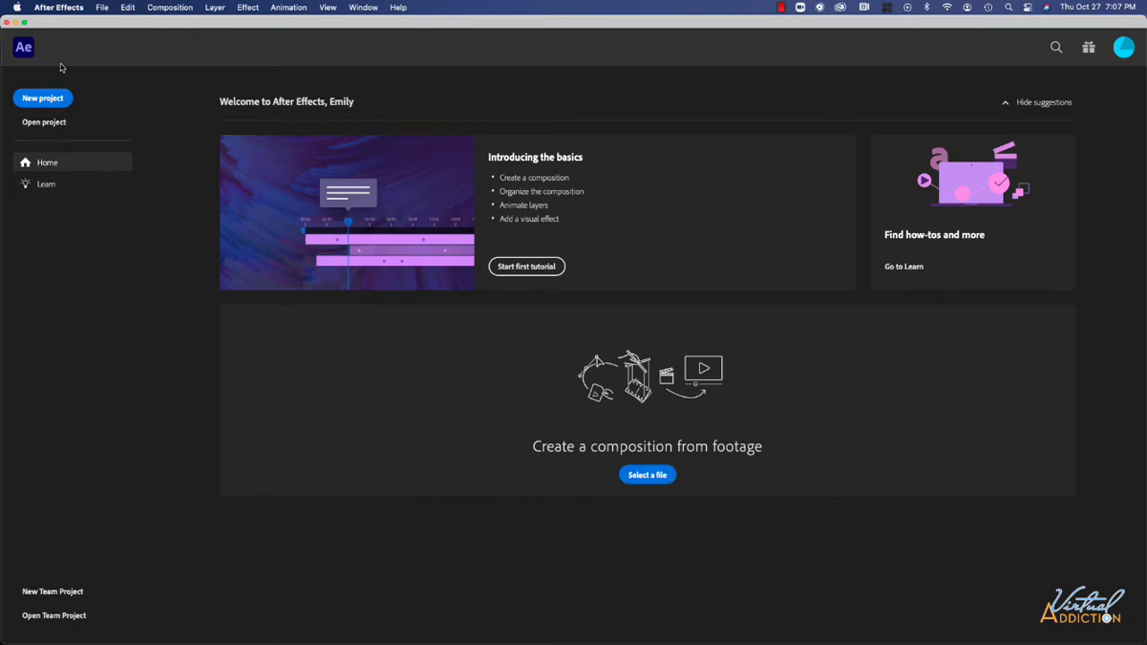
Step: Leave the home screen for the empty project and reset the Default workspace to its saved layout
click(6, 23)
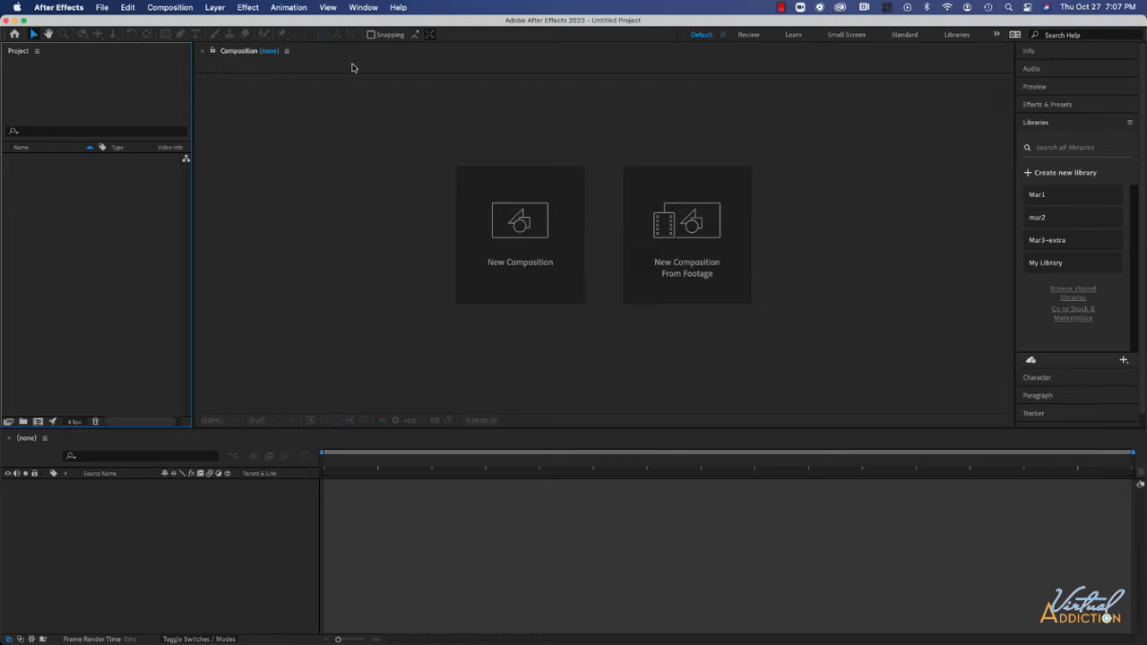
click(364, 7)
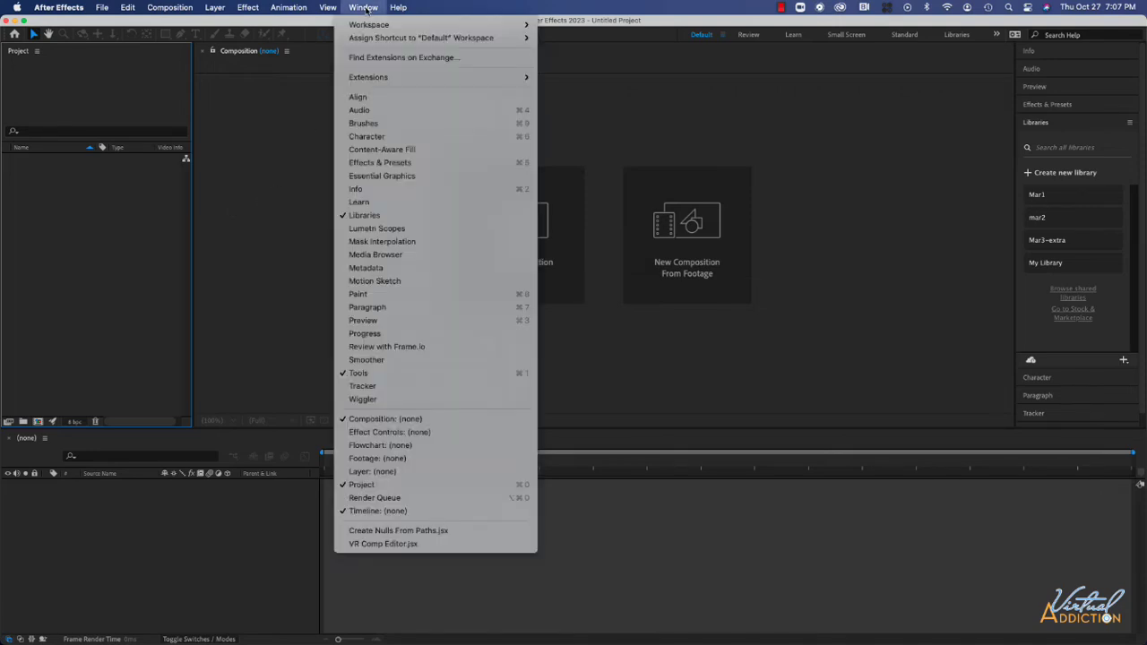
mouse_move(364, 24)
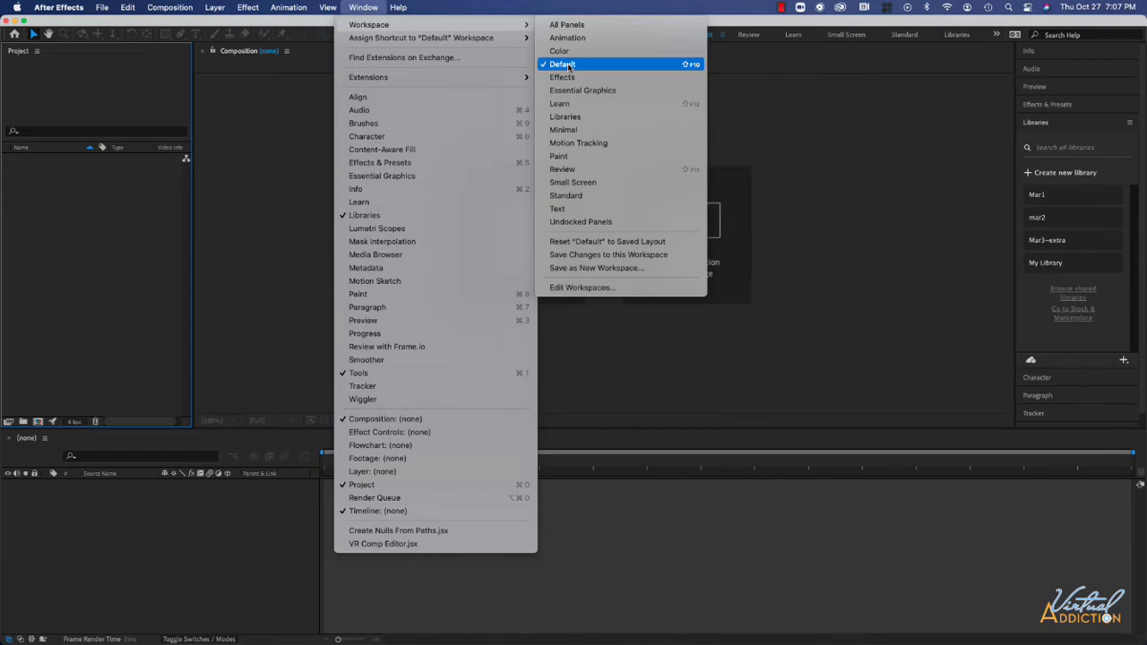
click(644, 246)
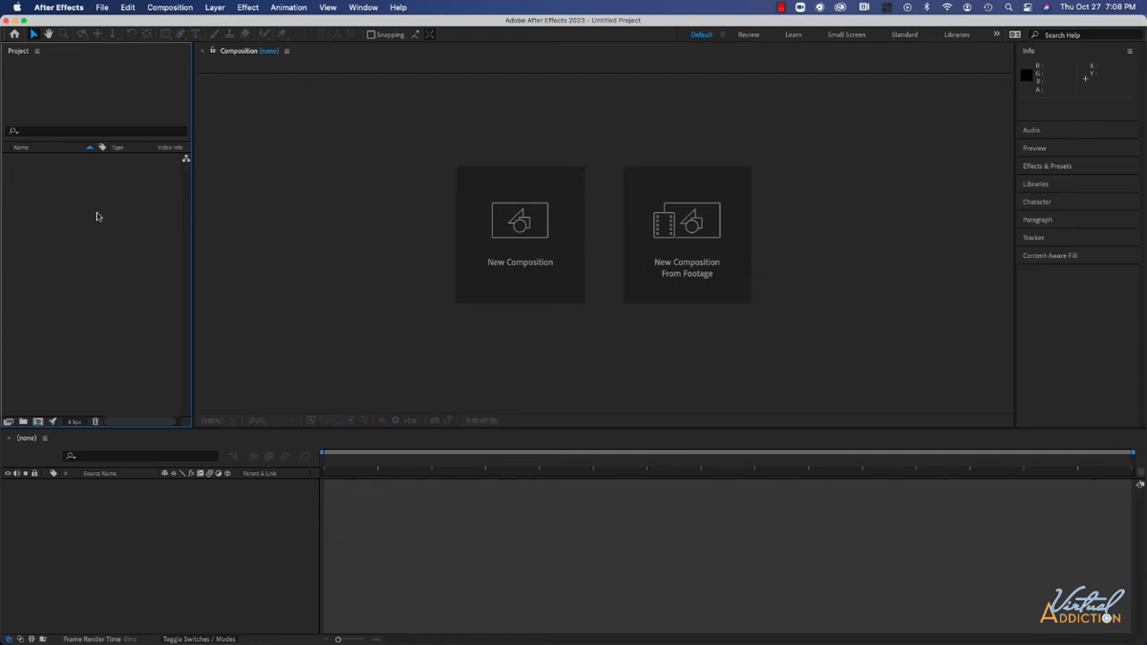
Step: Create two project folders named _compositions and footage
click(23, 422)
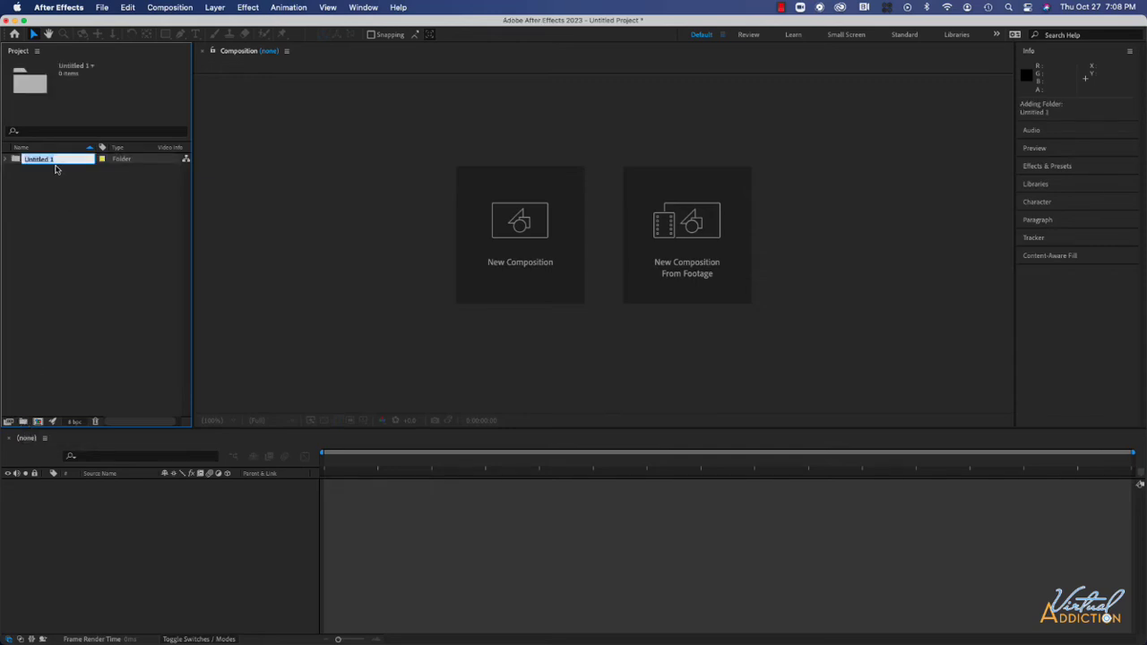
text(_compositions)
click(34, 179)
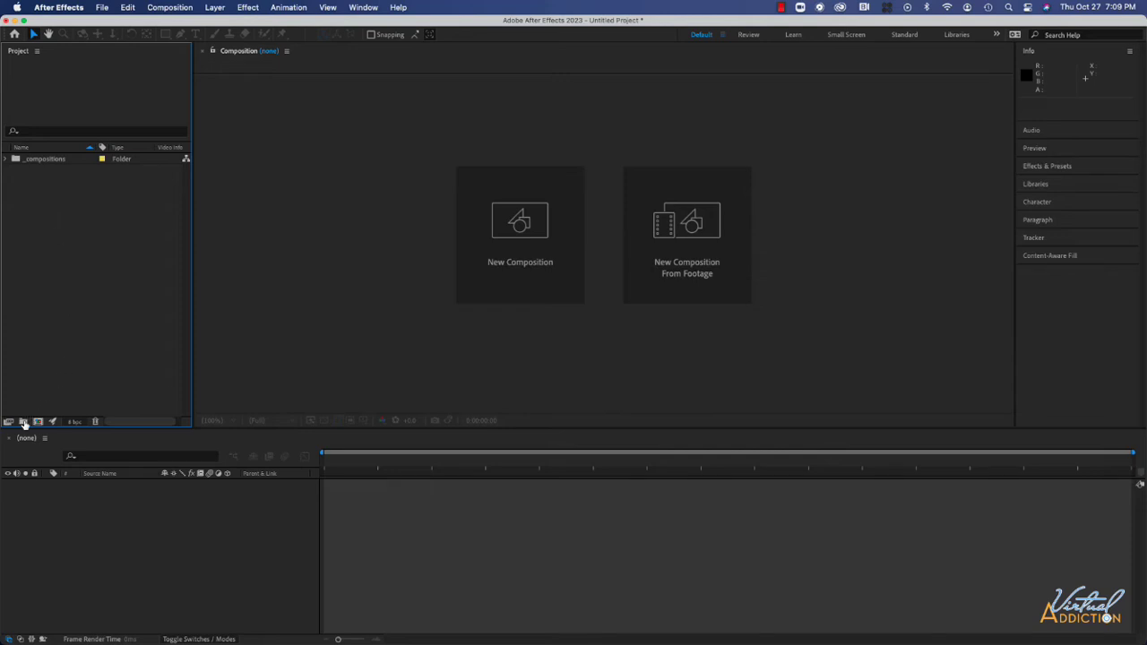
click(24, 422)
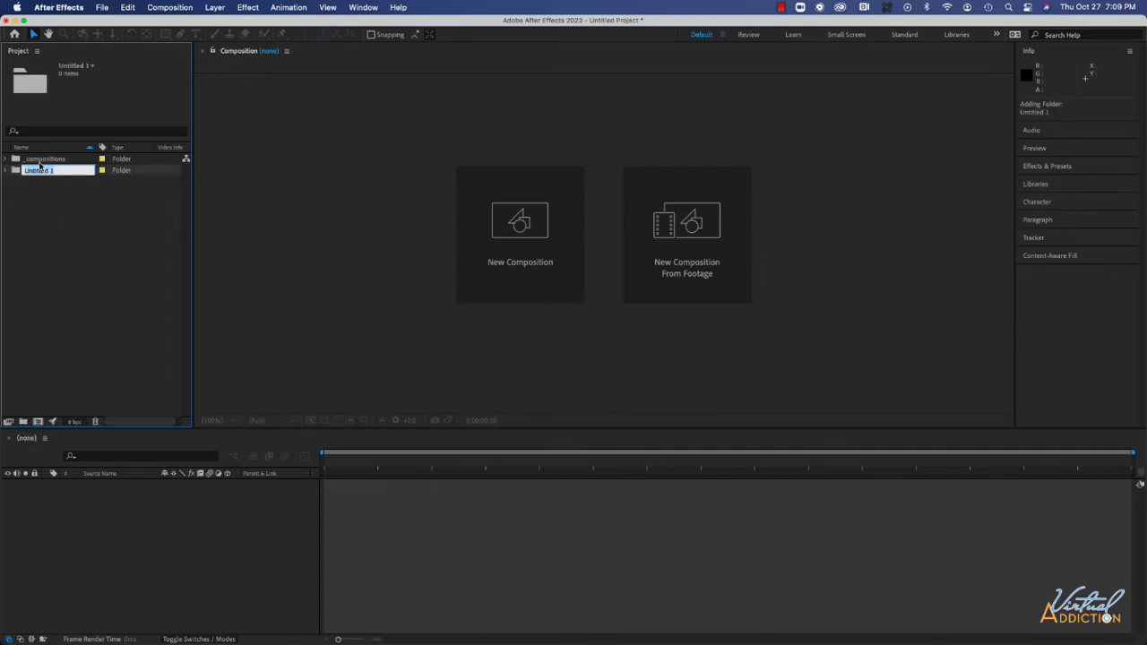
text(footage)
key(Return)
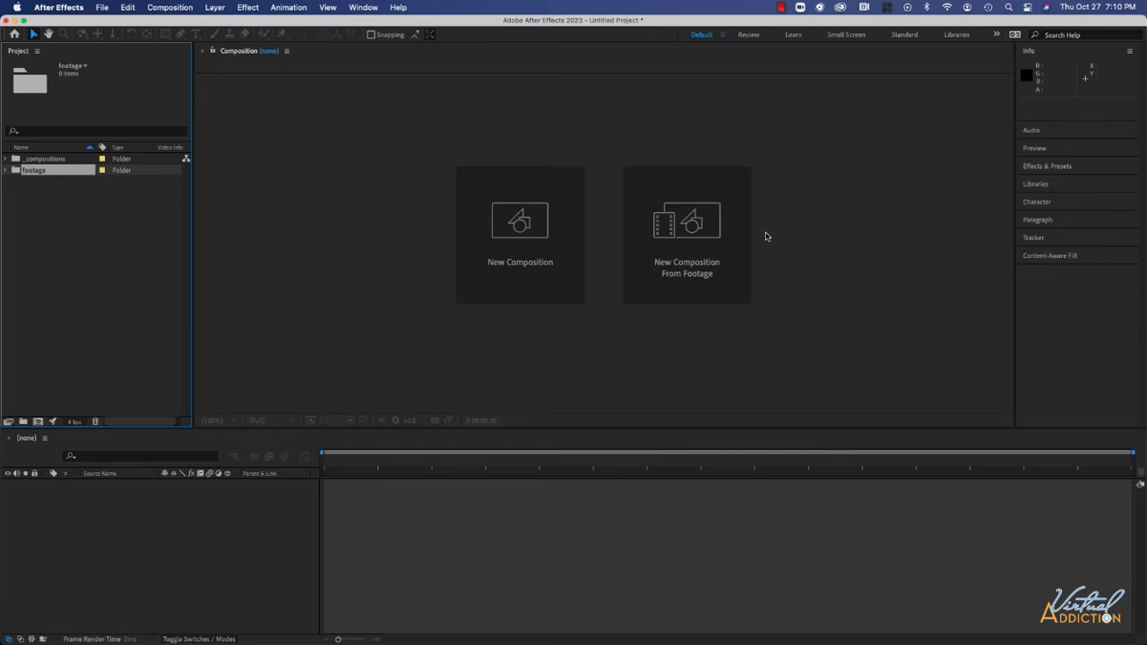
Step: Start a new composition named Animation1 using the HD 1920x1080 29.97 fps preset with square pixels
click(529, 234)
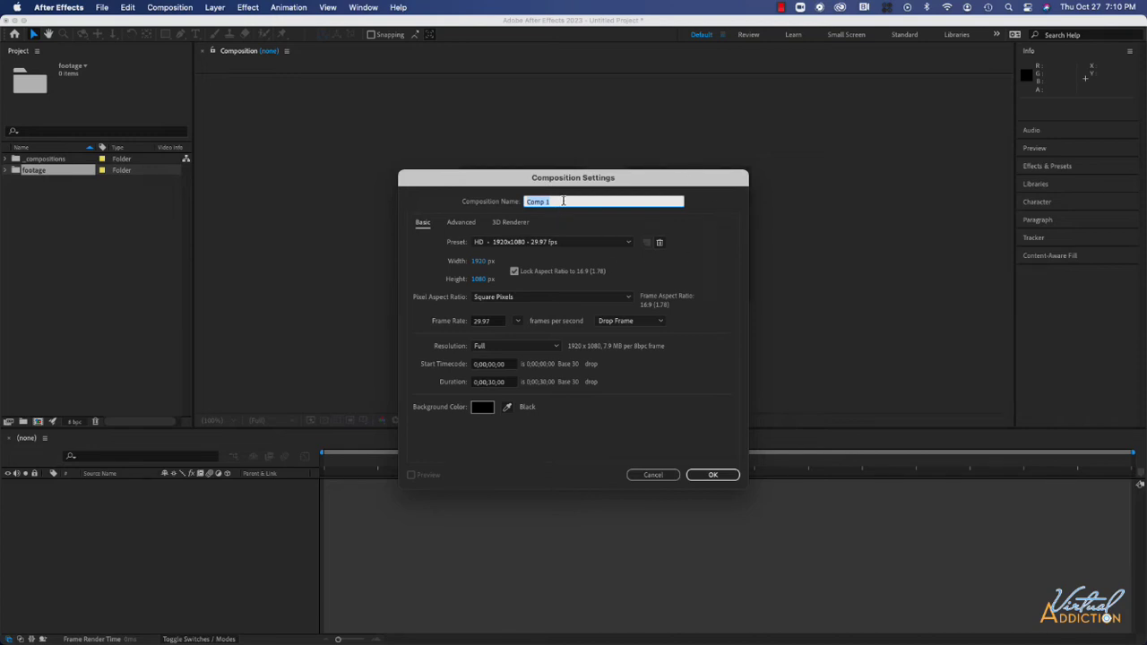
text(Animation1)
click(585, 243)
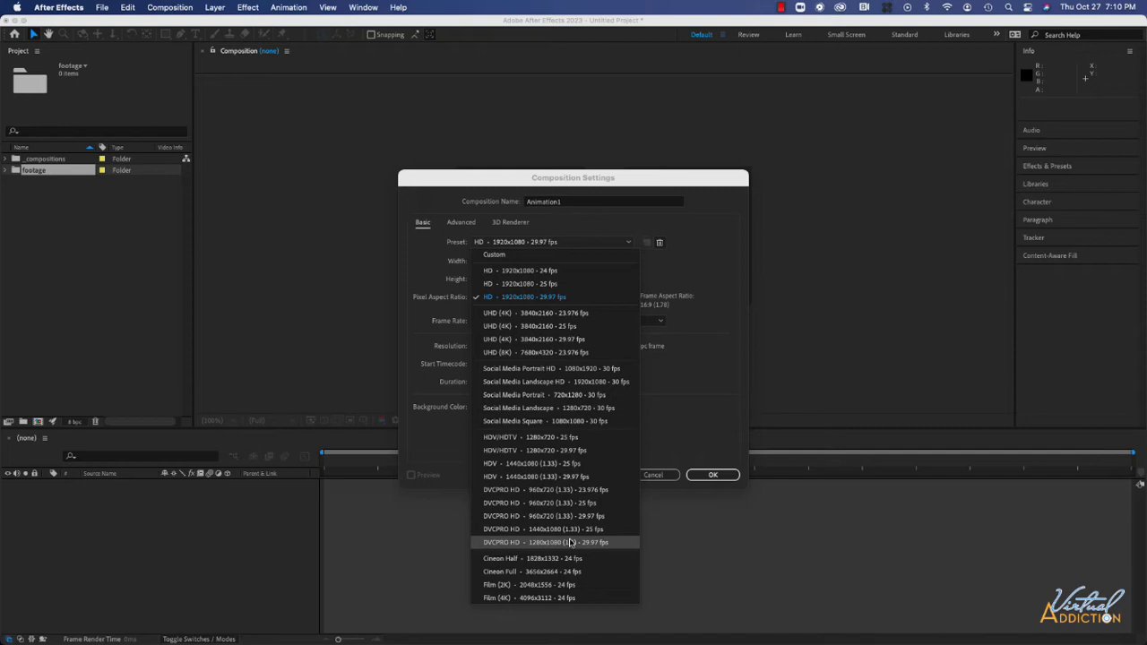
click(556, 297)
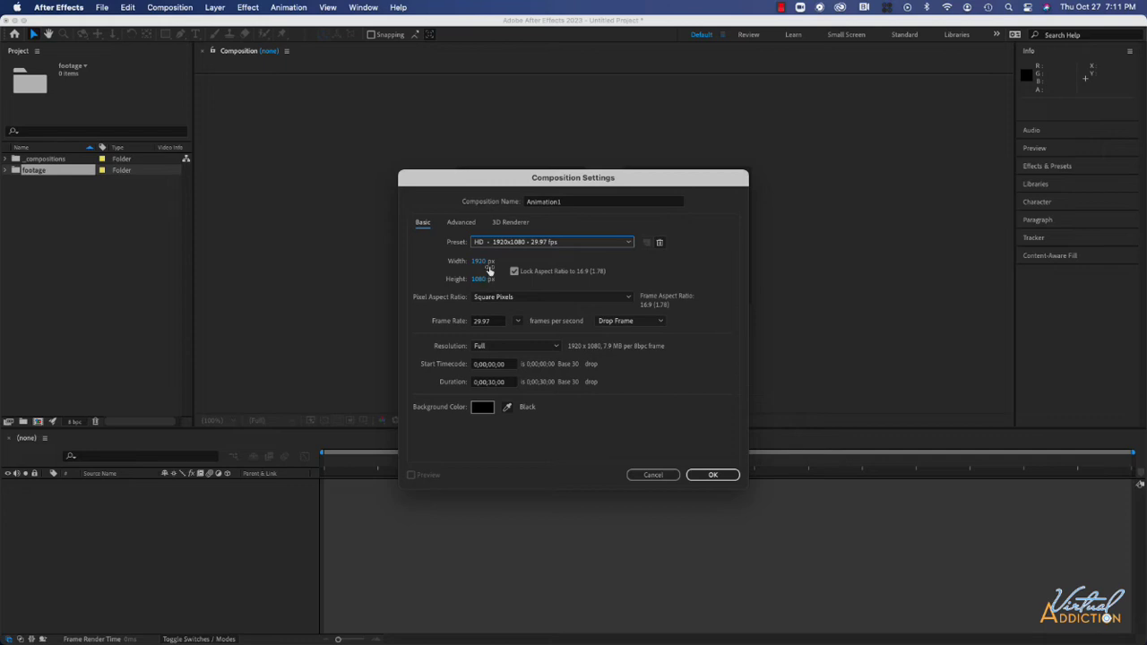
click(567, 244)
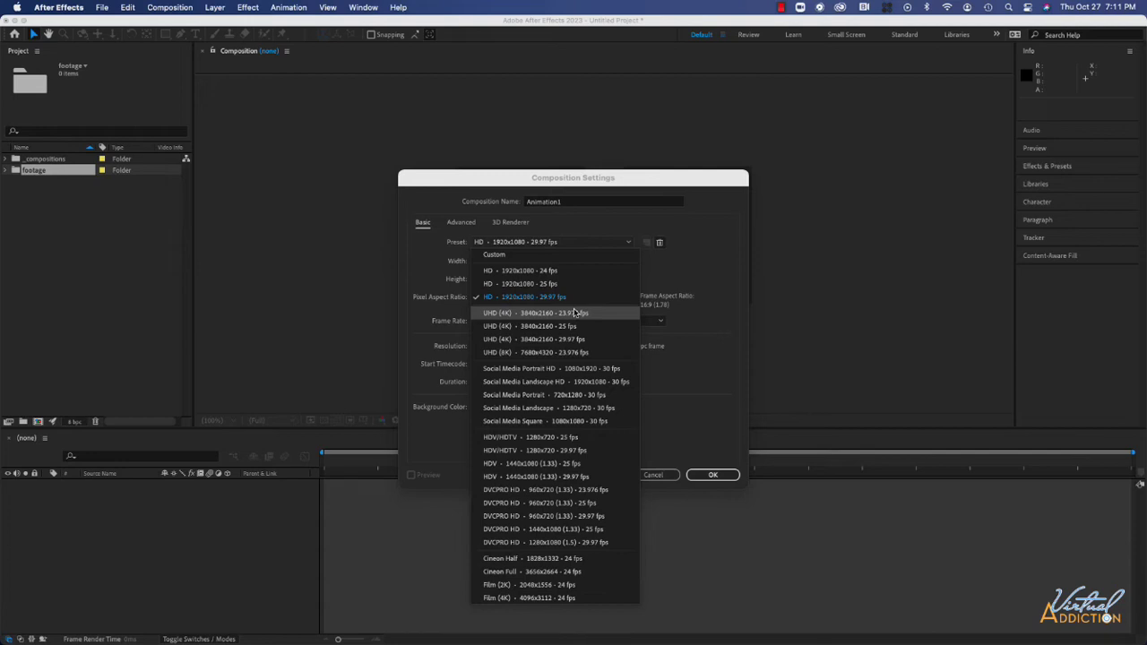
click(422, 269)
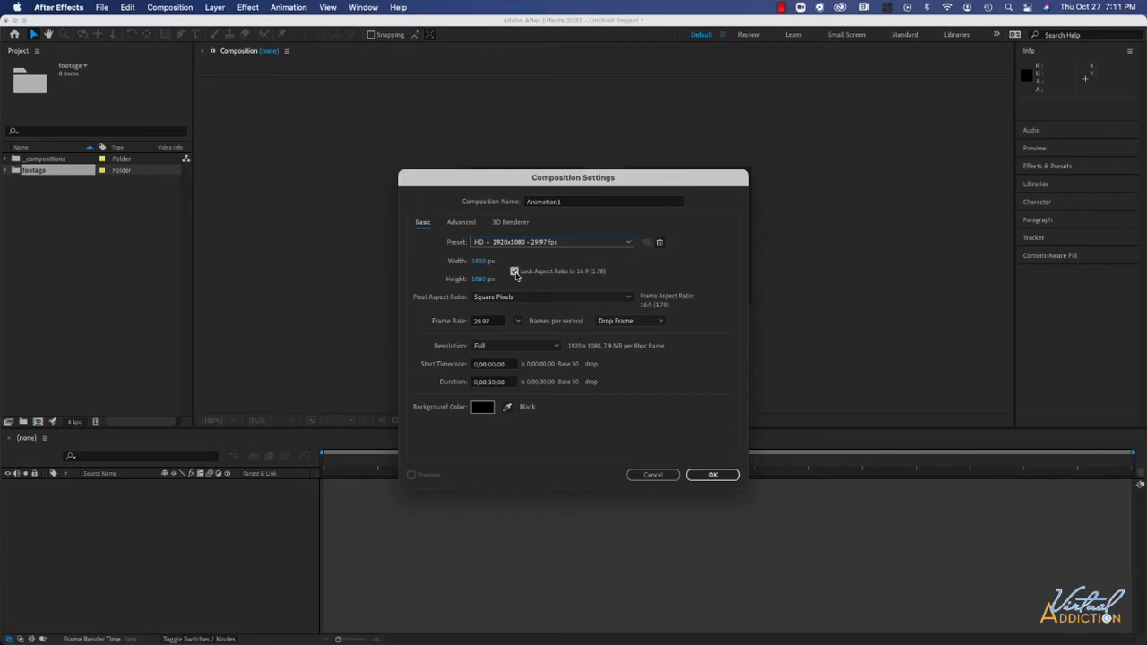
click(536, 294)
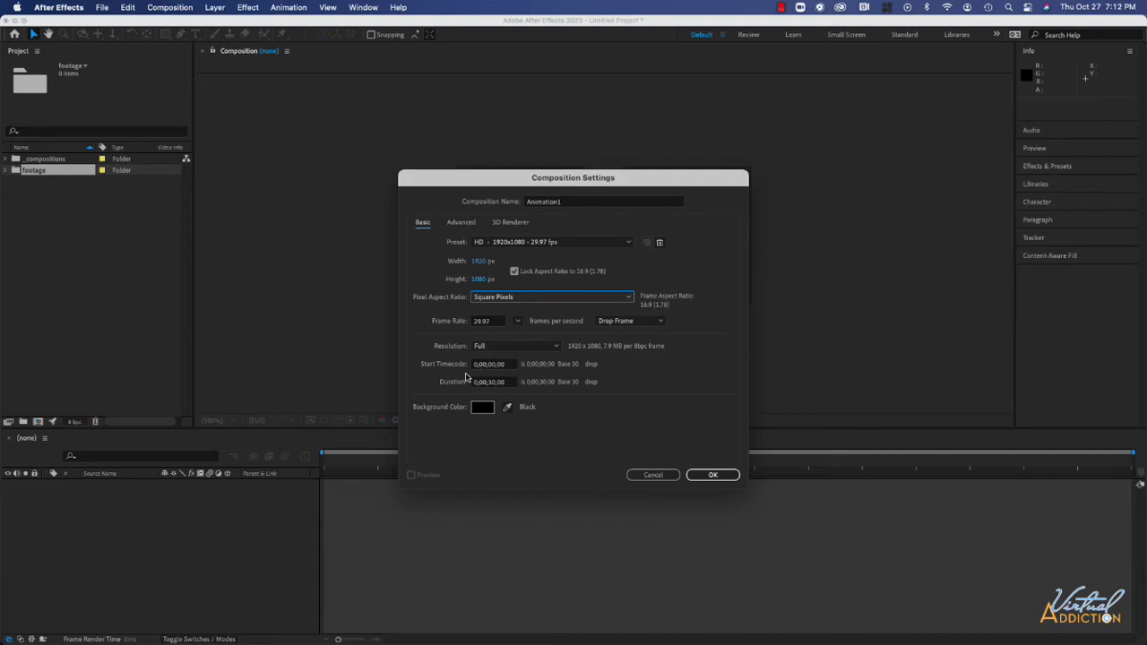
Step: Create the composition with a duration of 0;00;08;00 and move it into the _compositions folder
click(514, 387)
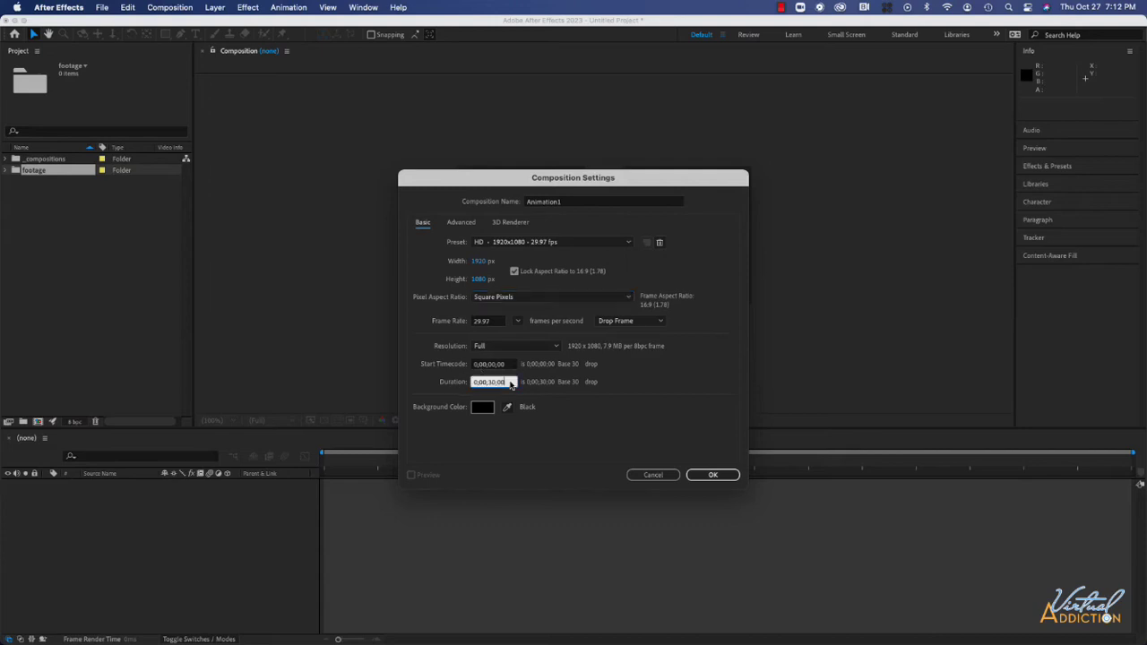
text(8;)
text(00)
key(shift+Tab)
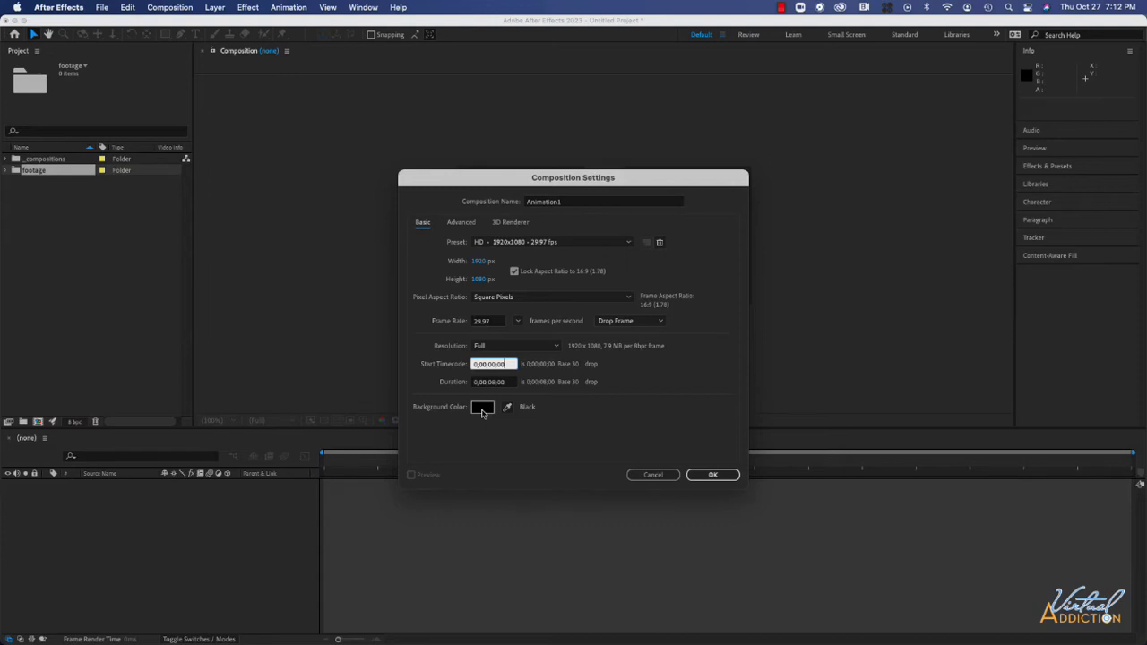
click(713, 475)
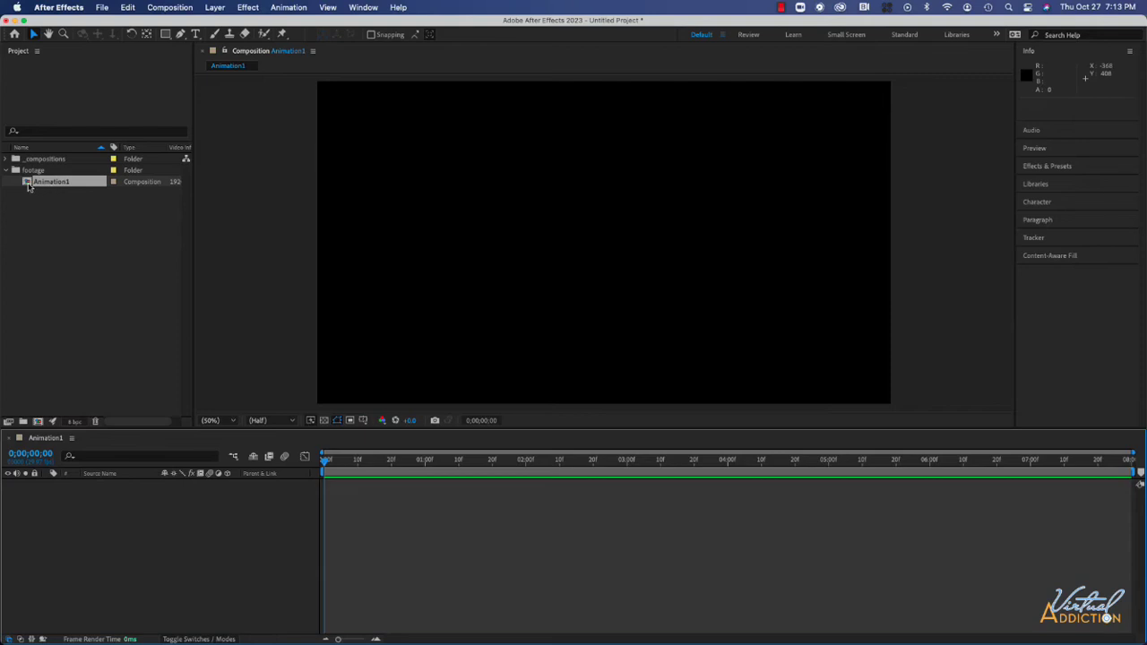
drag(25, 183, 33, 162)
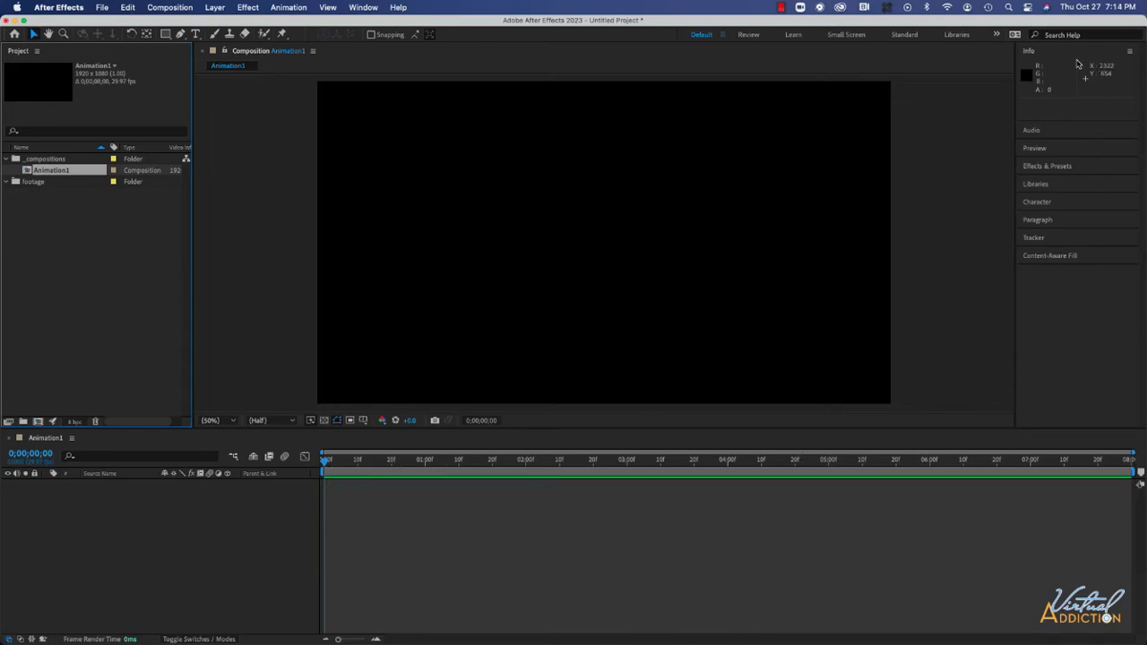
Step: Examine the Audio, Preview and Effects & Presets controls and the list of panels that can be shown
click(1048, 134)
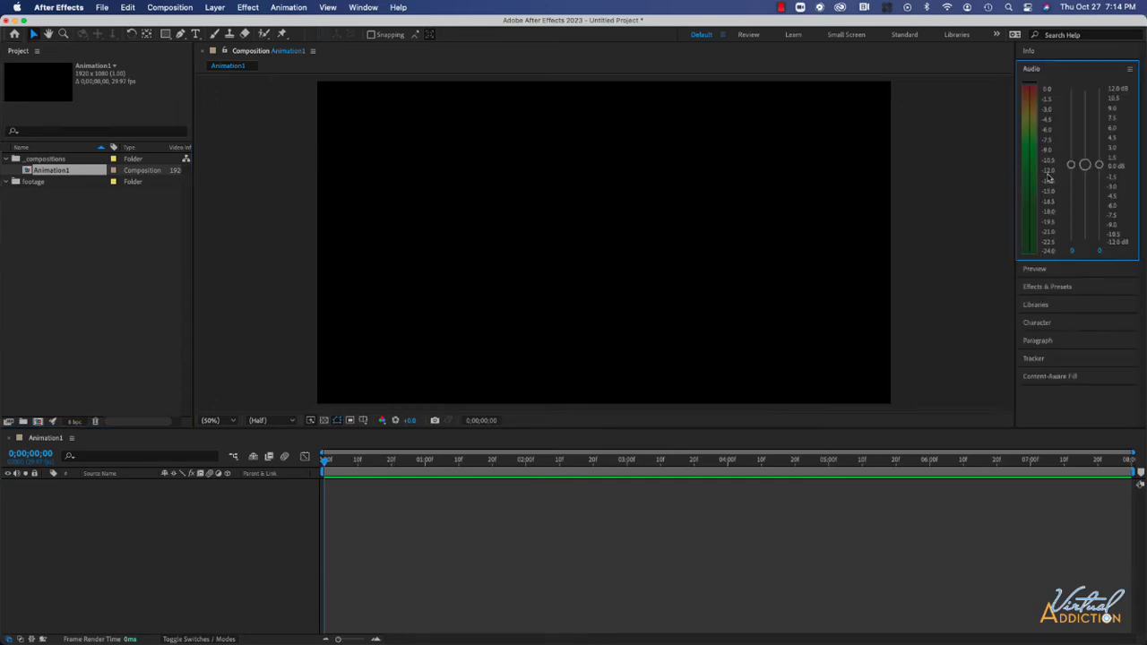
click(1045, 272)
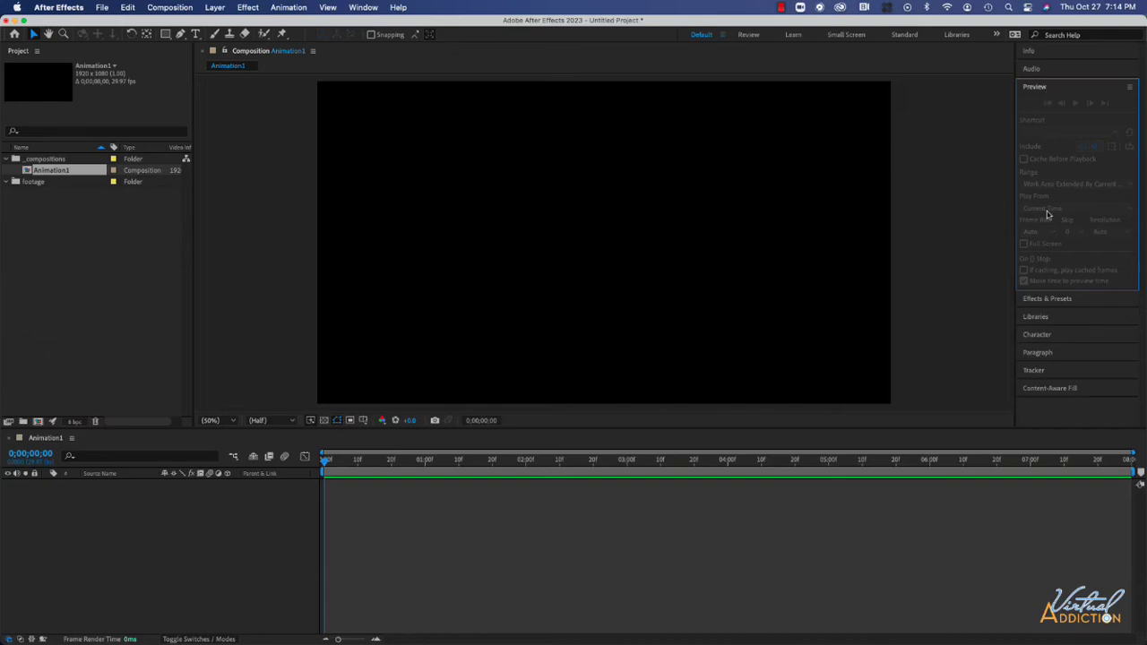
click(1053, 300)
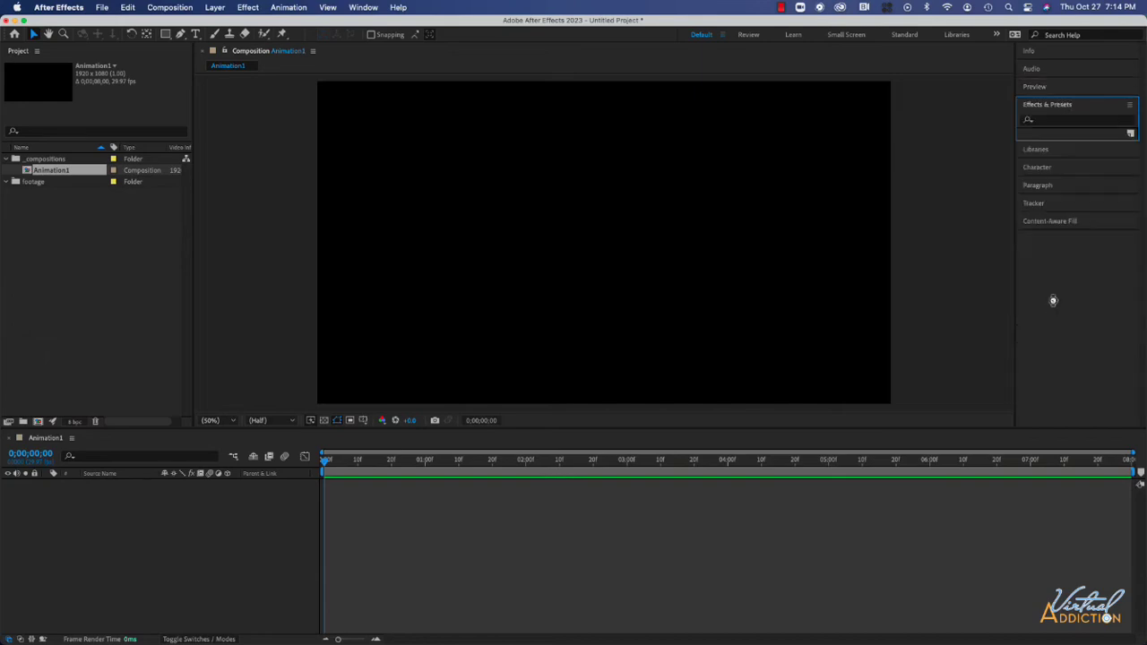
click(1046, 106)
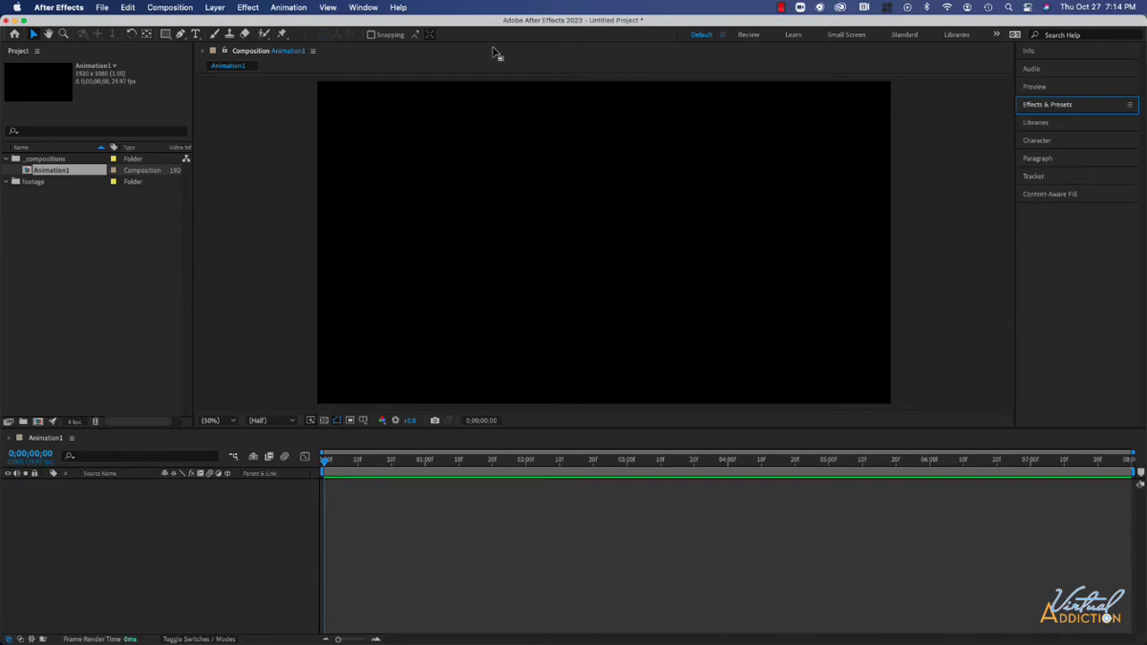
click(363, 7)
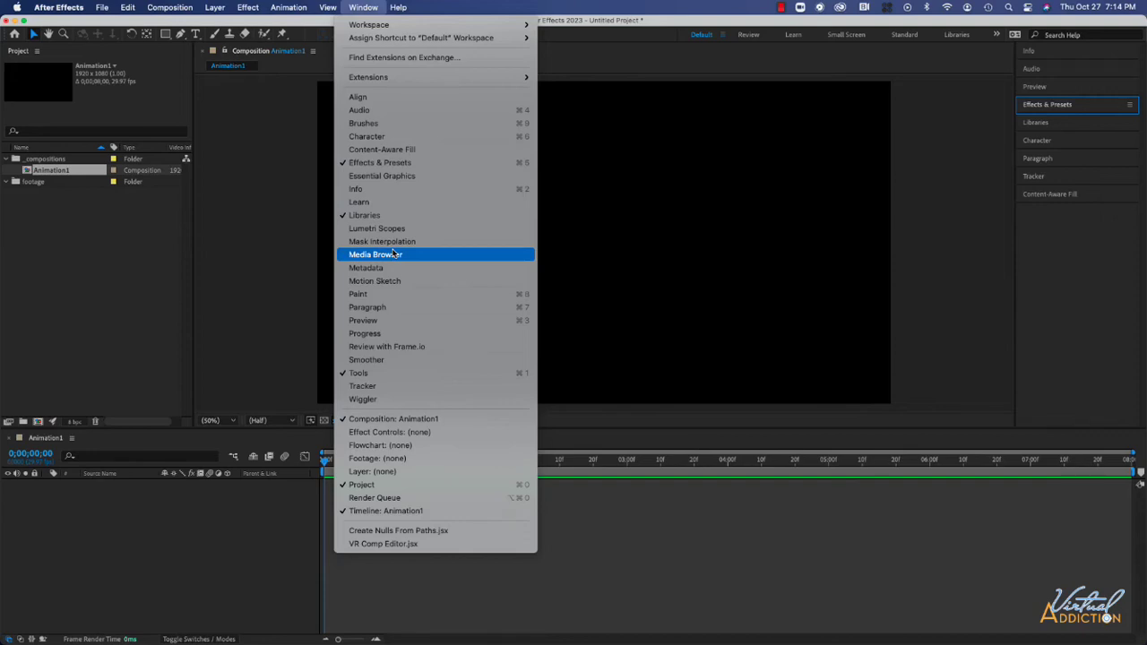
click(252, 140)
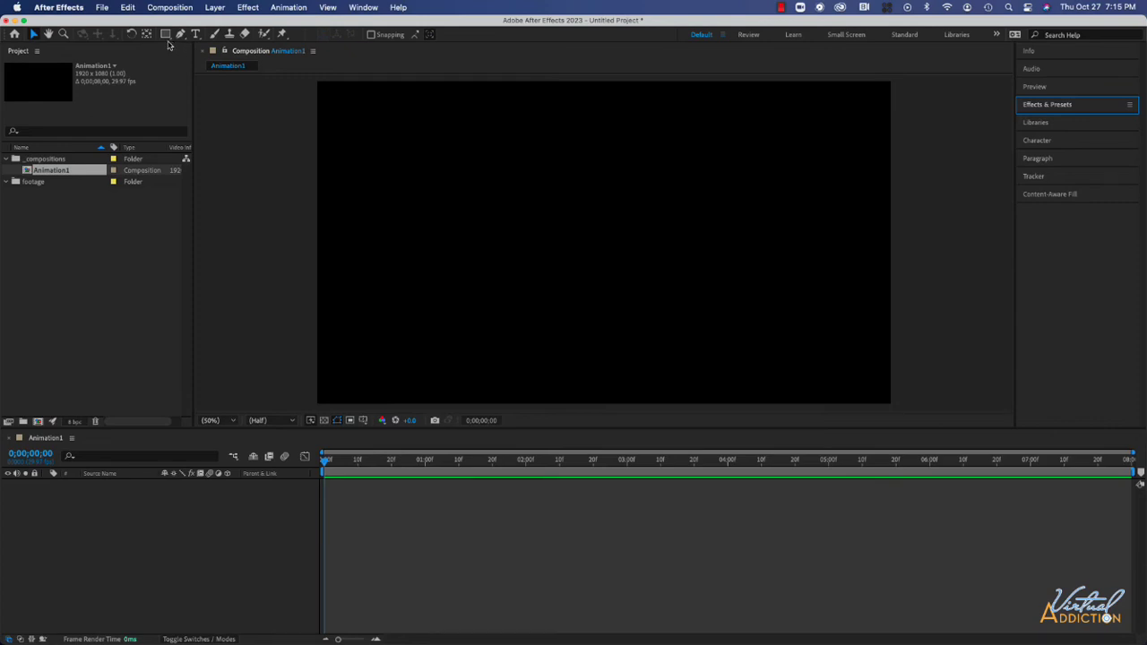
Step: Set up the Ellipse tool with fill colour 98EAFA and a 0 px stroke
click(167, 36)
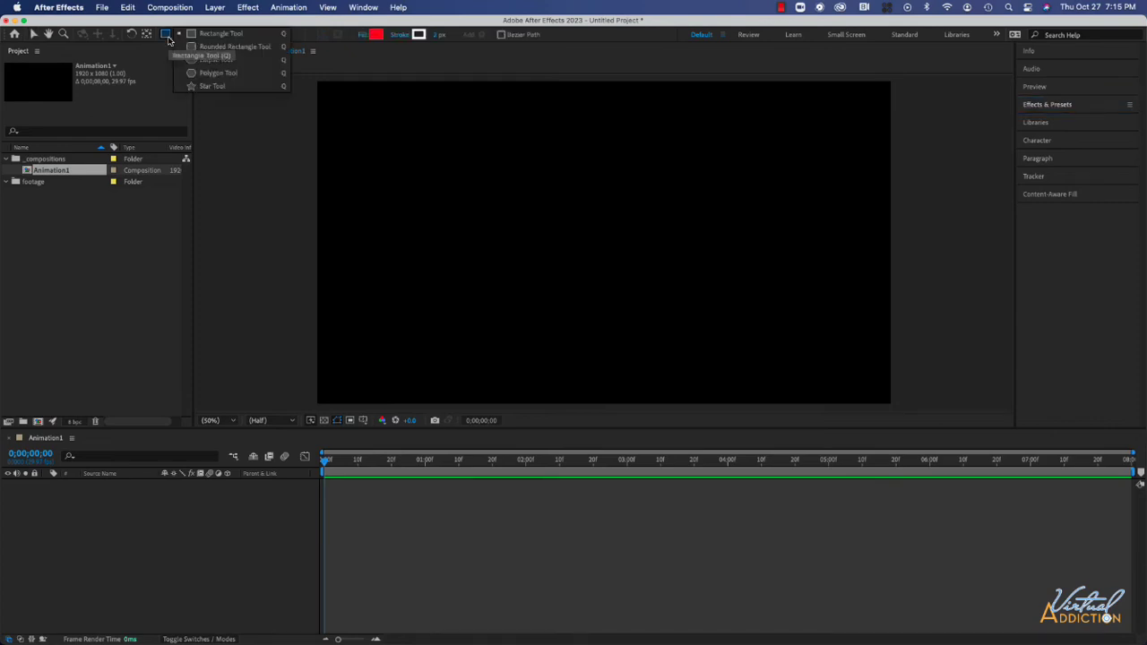
click(215, 60)
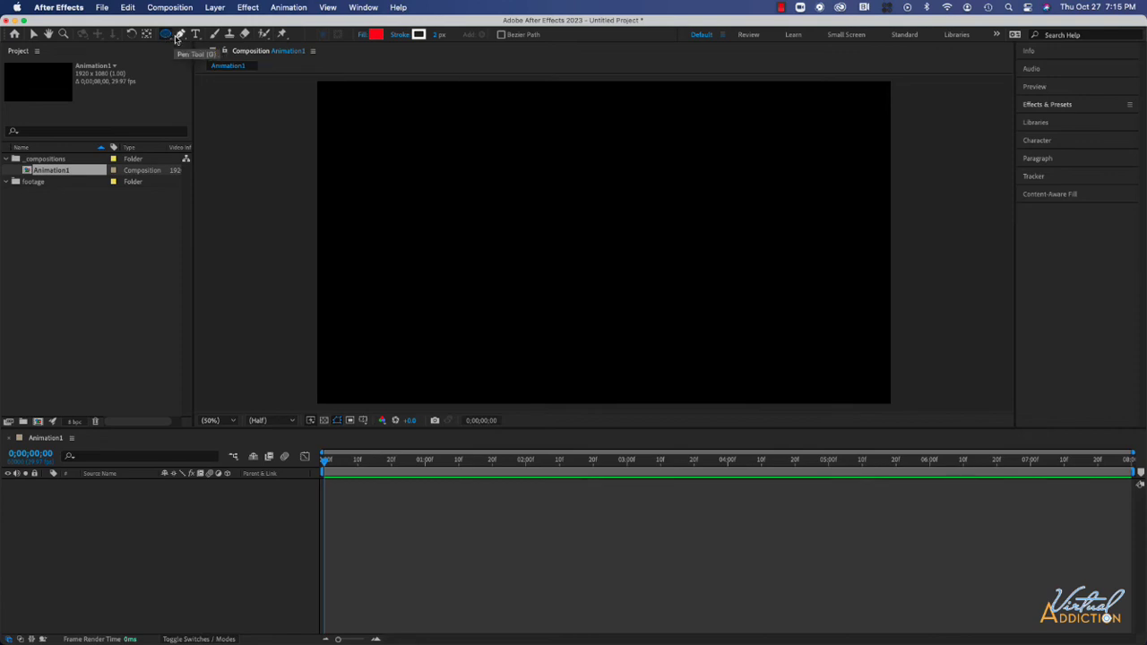
click(377, 35)
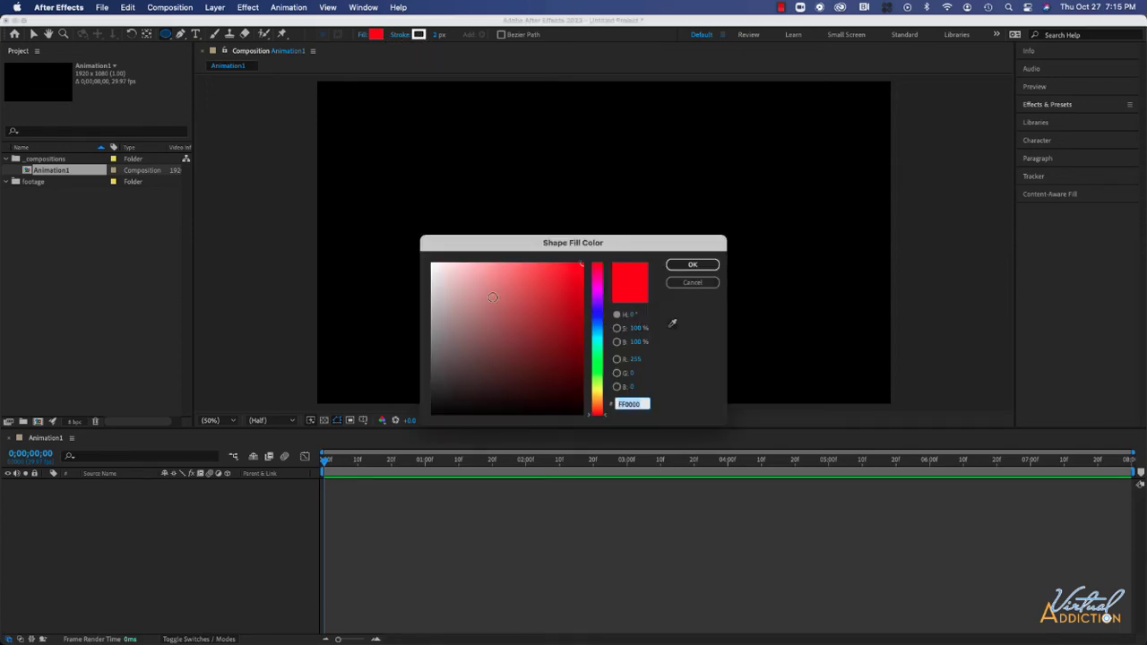
text(98EAFA)
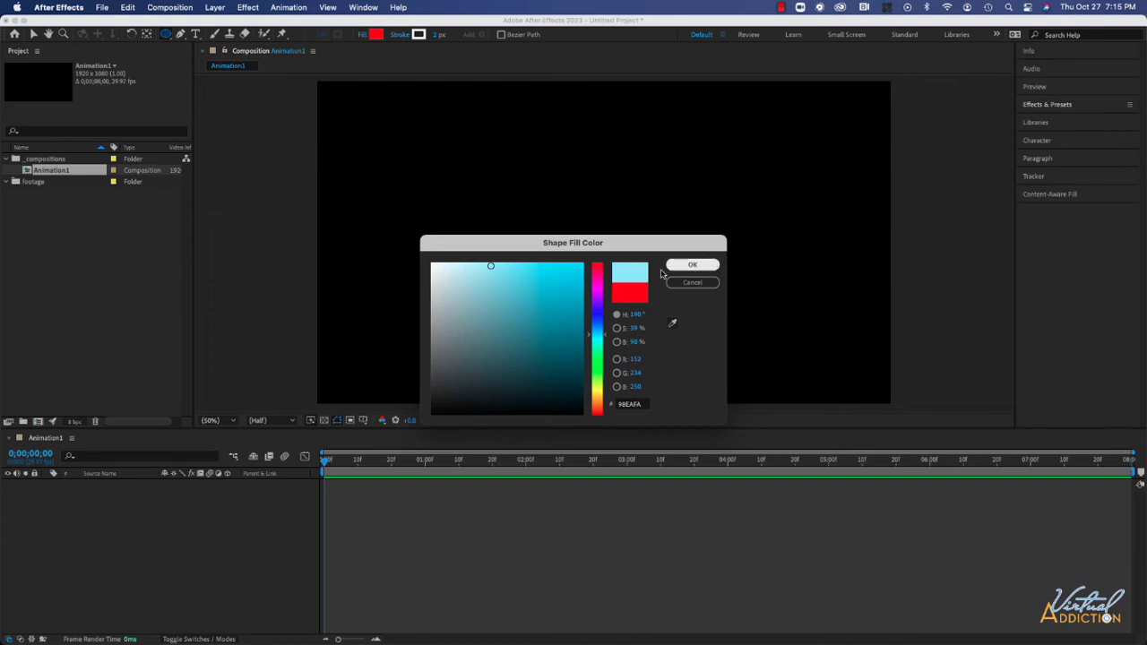
click(692, 265)
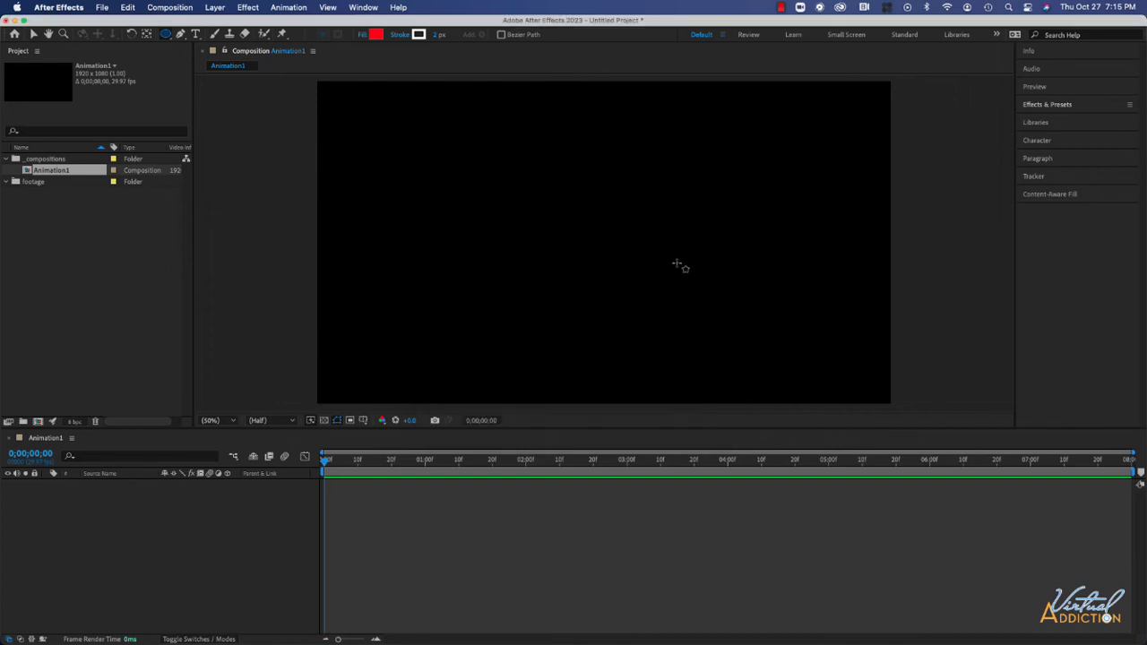
click(419, 35)
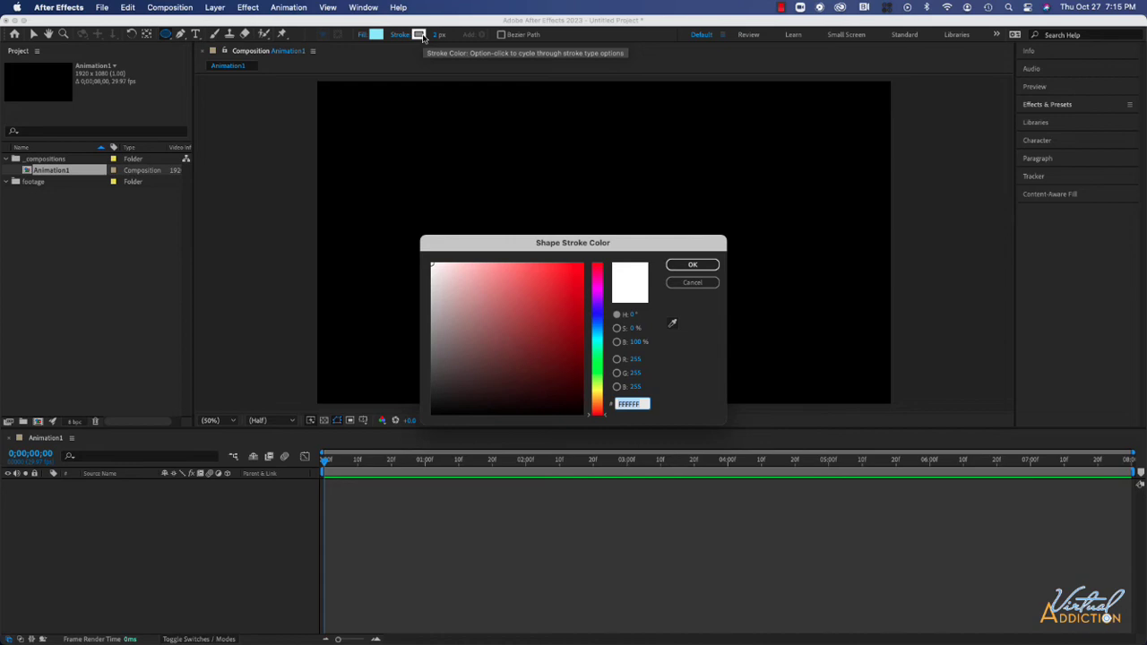
click(694, 283)
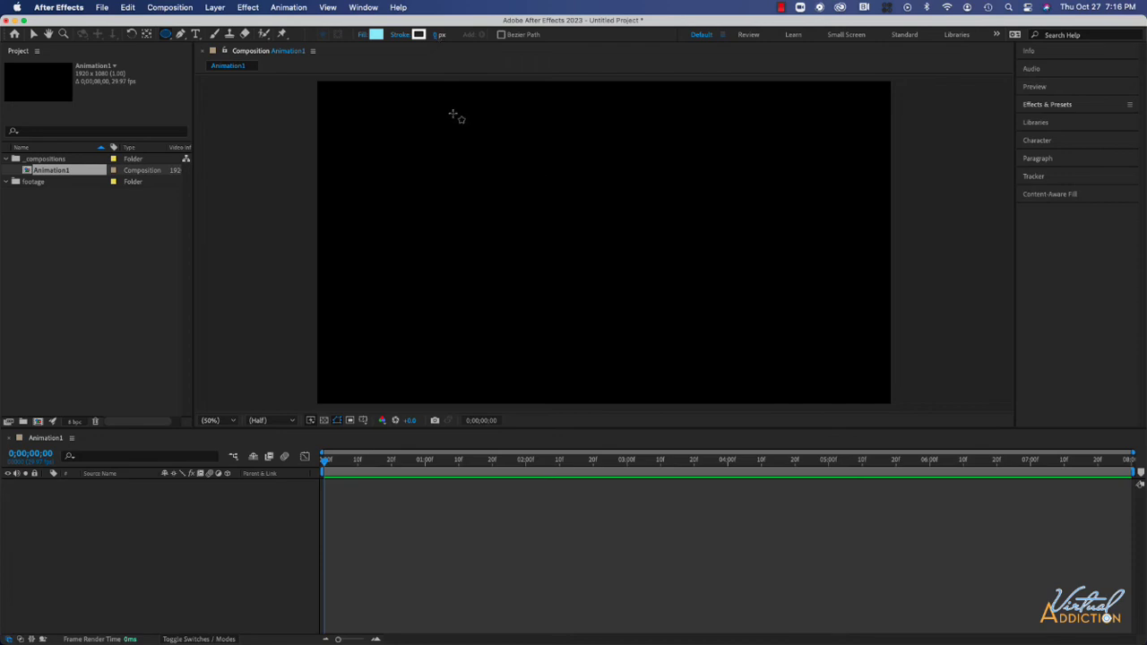
Step: Draw a circle above and left of the composition's centre, move it further left and slightly up, and collapse its layer's properties
mouse_move(499, 166)
mouse_down()
mouse_move(567, 241)
mouse_move(591, 291)
mouse_move(670, 324)
mouse_move(595, 279)
mouse_move(671, 326)
mouse_move(640, 310)
mouse_move(598, 255)
mouse_move(532, 256)
mouse_move(543, 333)
mouse_move(849, 348)
mouse_move(762, 301)
mouse_move(702, 219)
mouse_move(701, 345)
mouse_move(667, 346)
mouse_move(570, 240)
mouse_move(559, 187)
mouse_move(567, 200)
mouse_up()
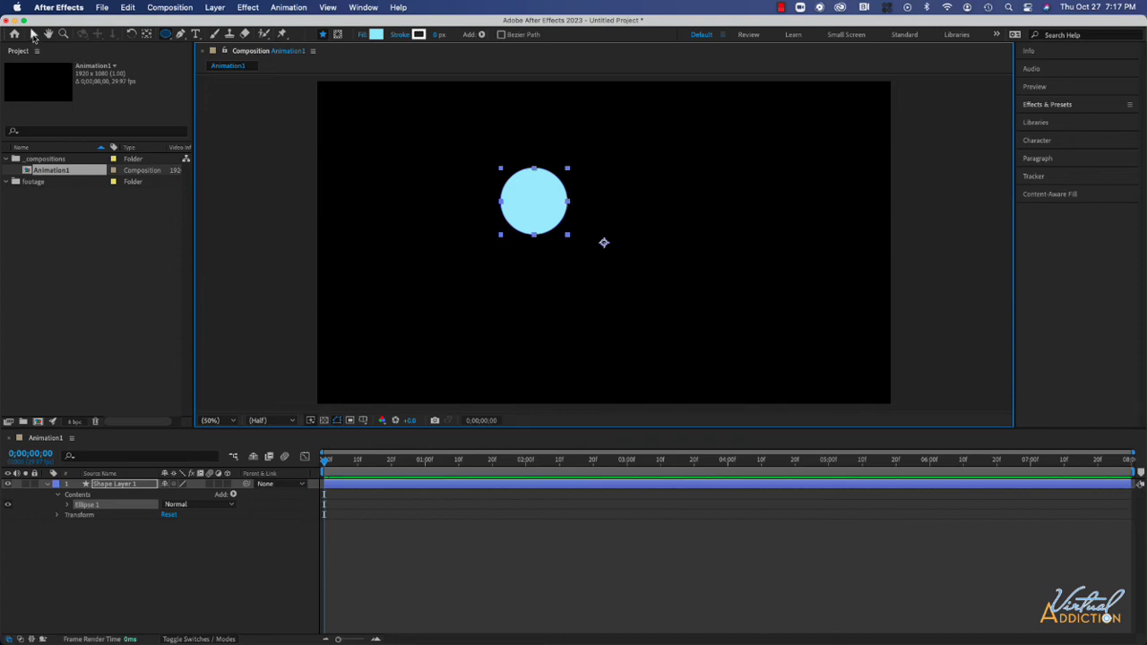
click(32, 34)
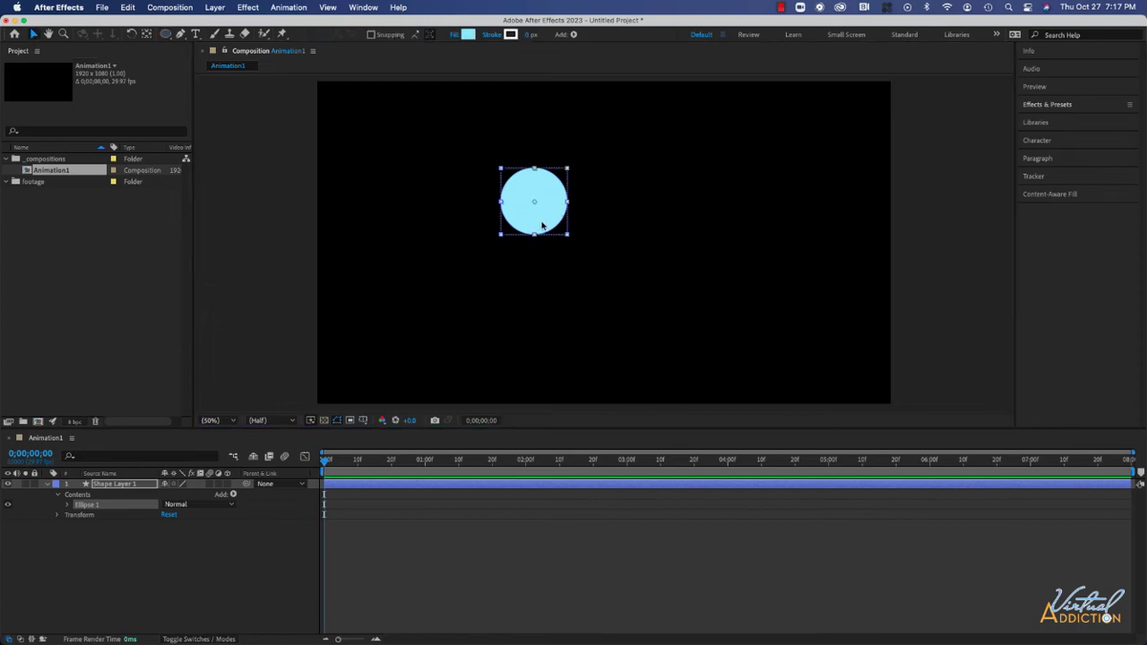
drag(553, 224, 494, 213)
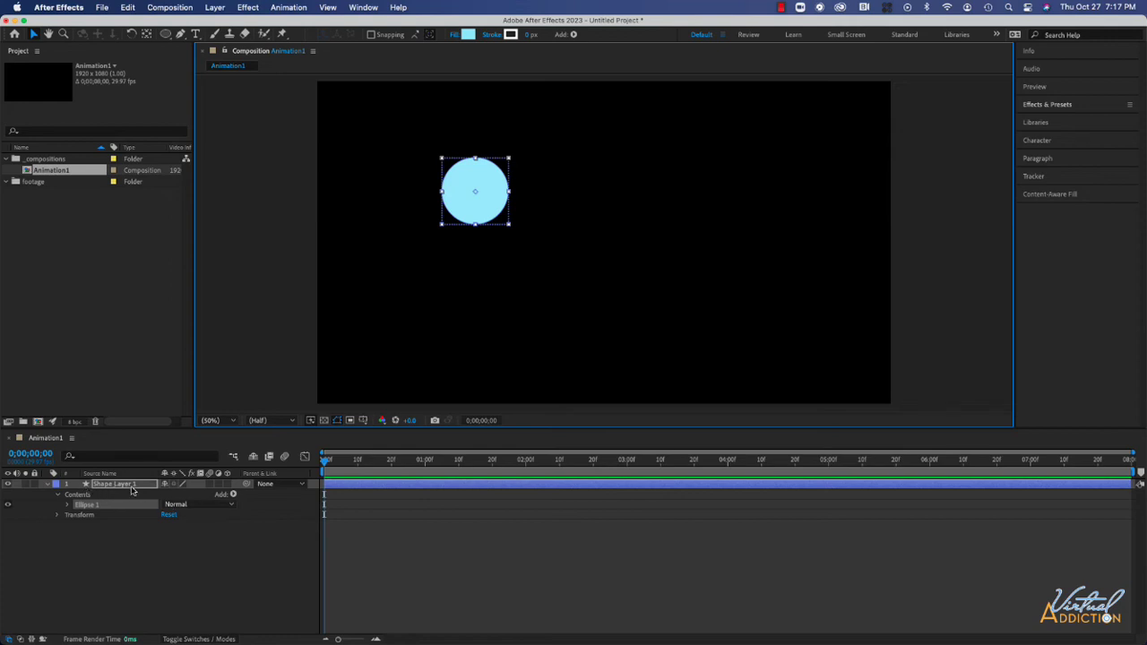
click(48, 486)
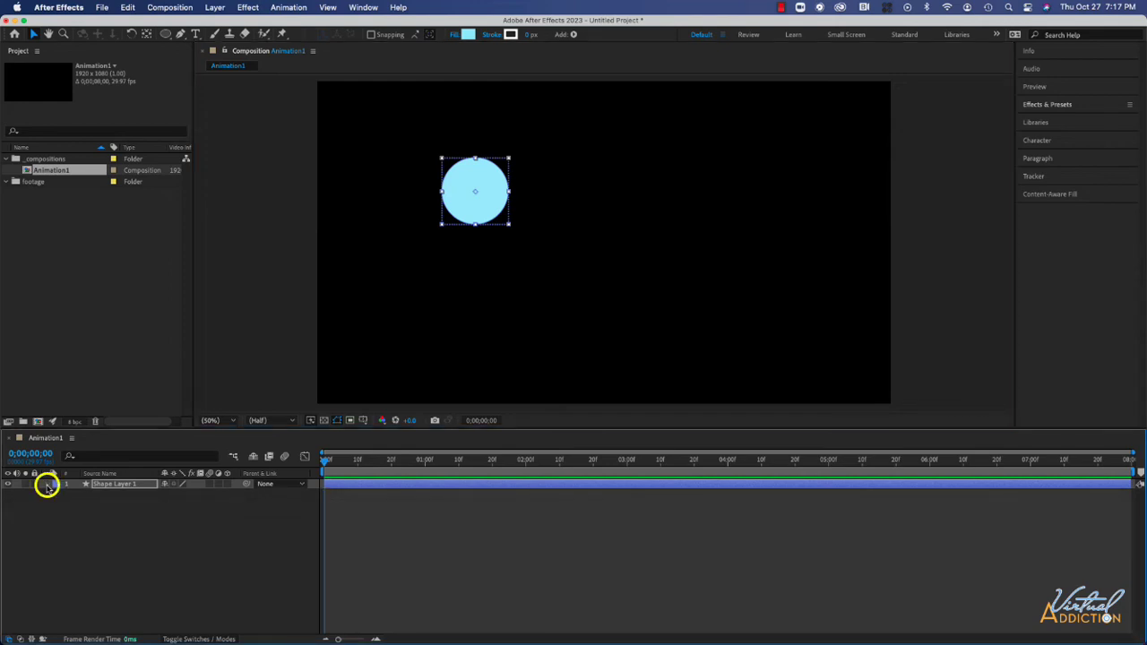
Step: Try a 36 px stroke width on the ellipse, return it to 0, and collapse the stroke properties
click(47, 486)
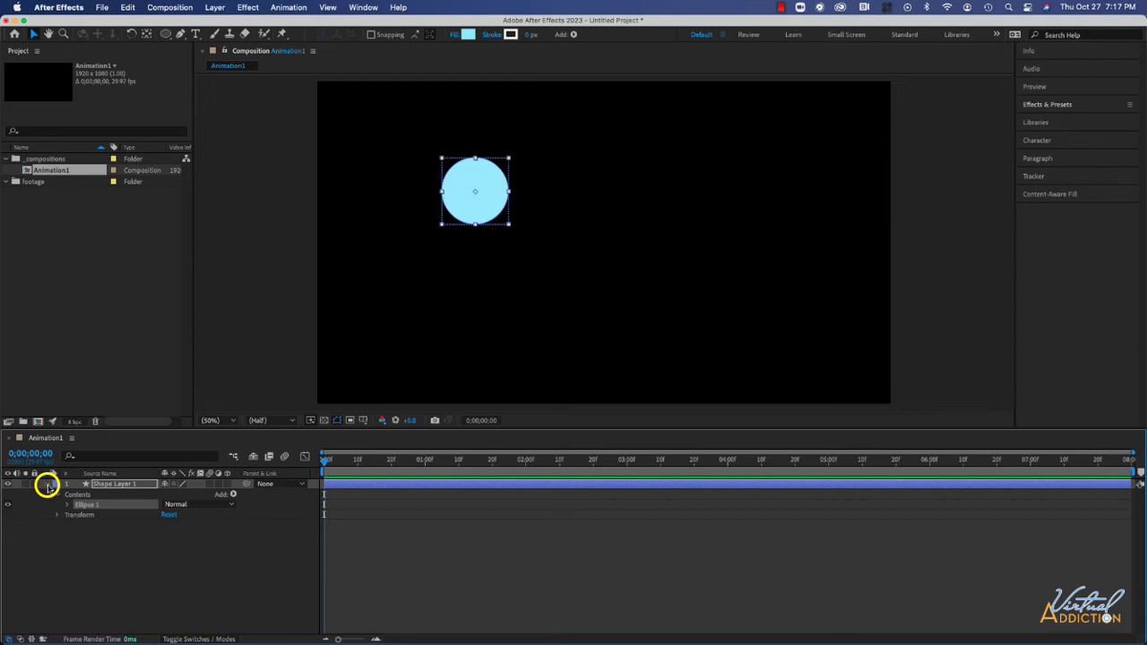
click(47, 485)
click(48, 486)
click(69, 505)
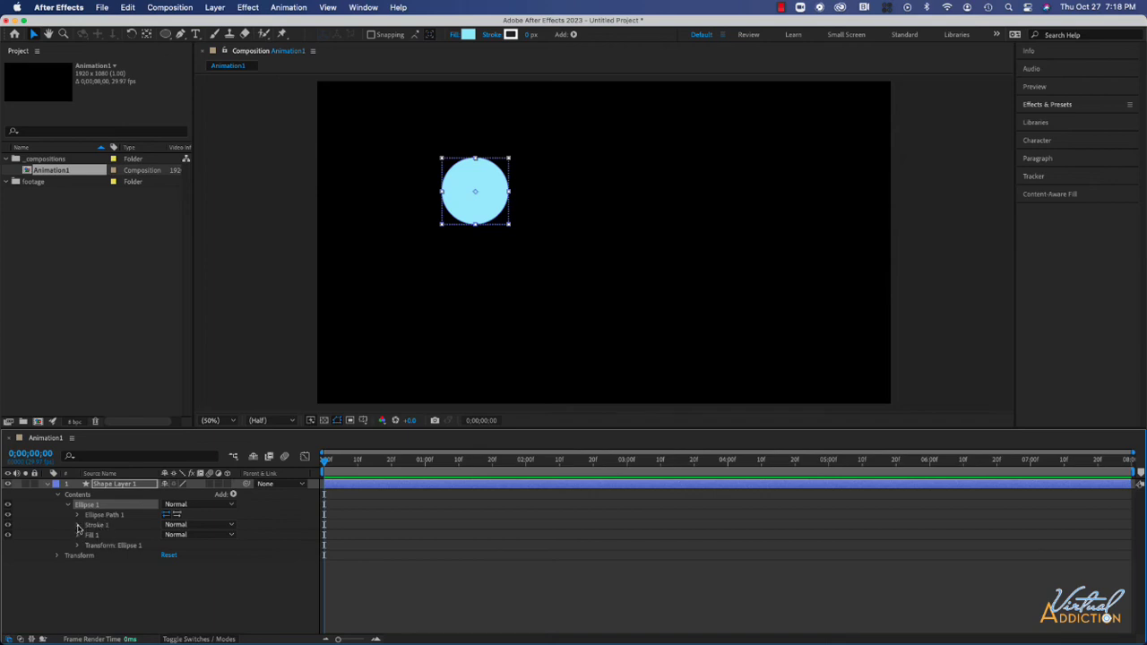
click(77, 525)
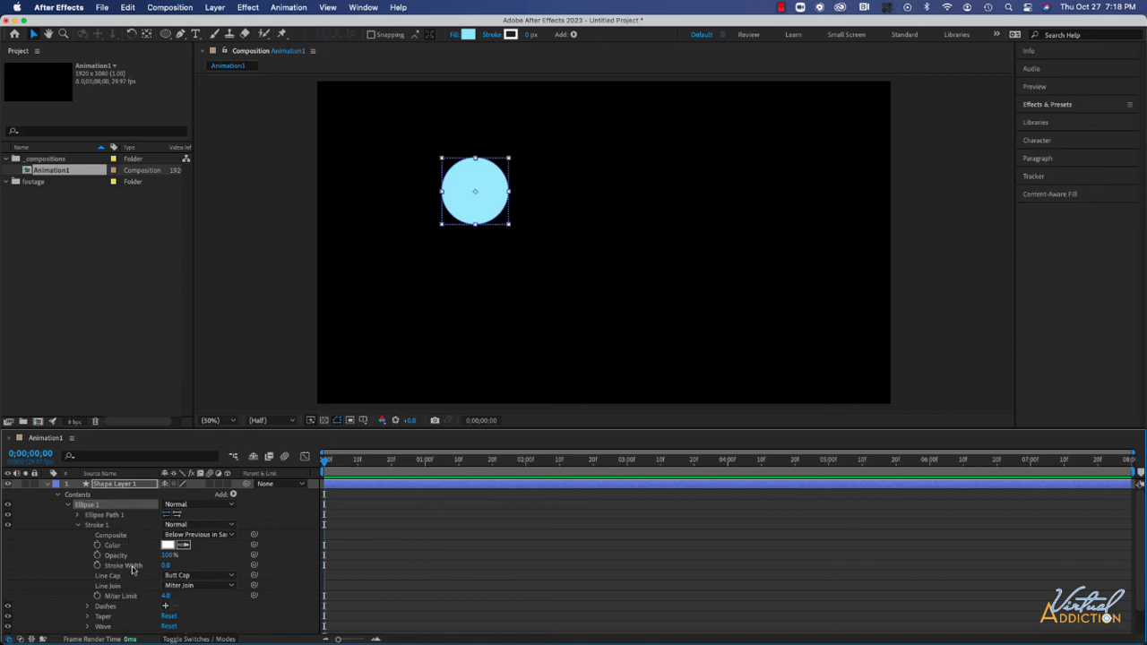
drag(164, 567, 208, 573)
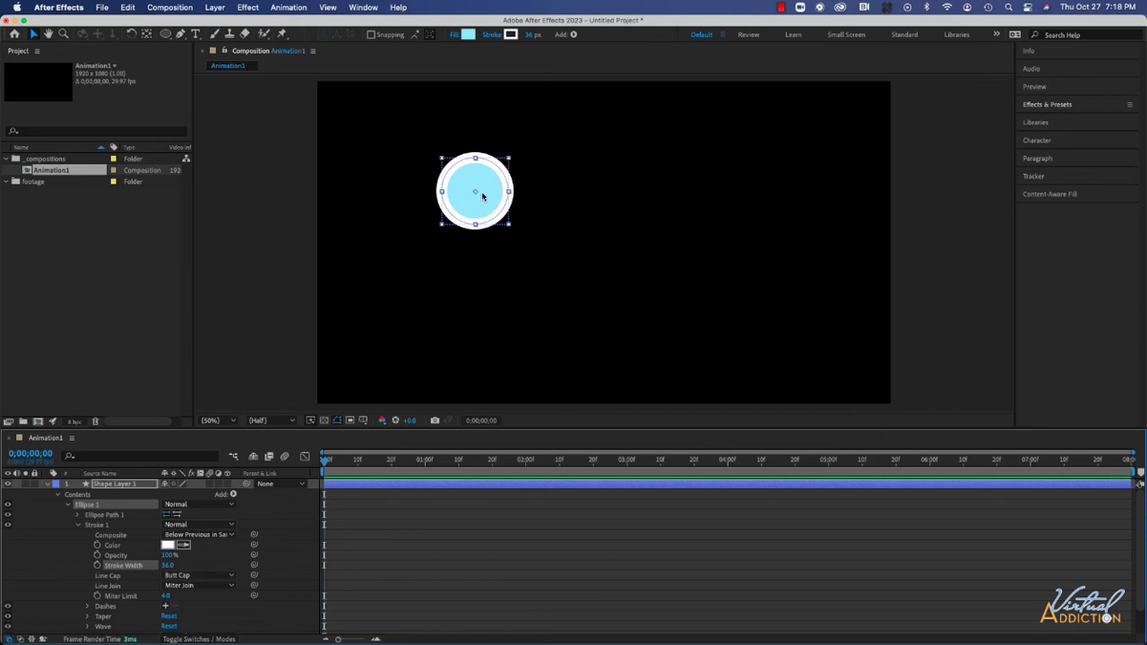
drag(169, 566, 115, 567)
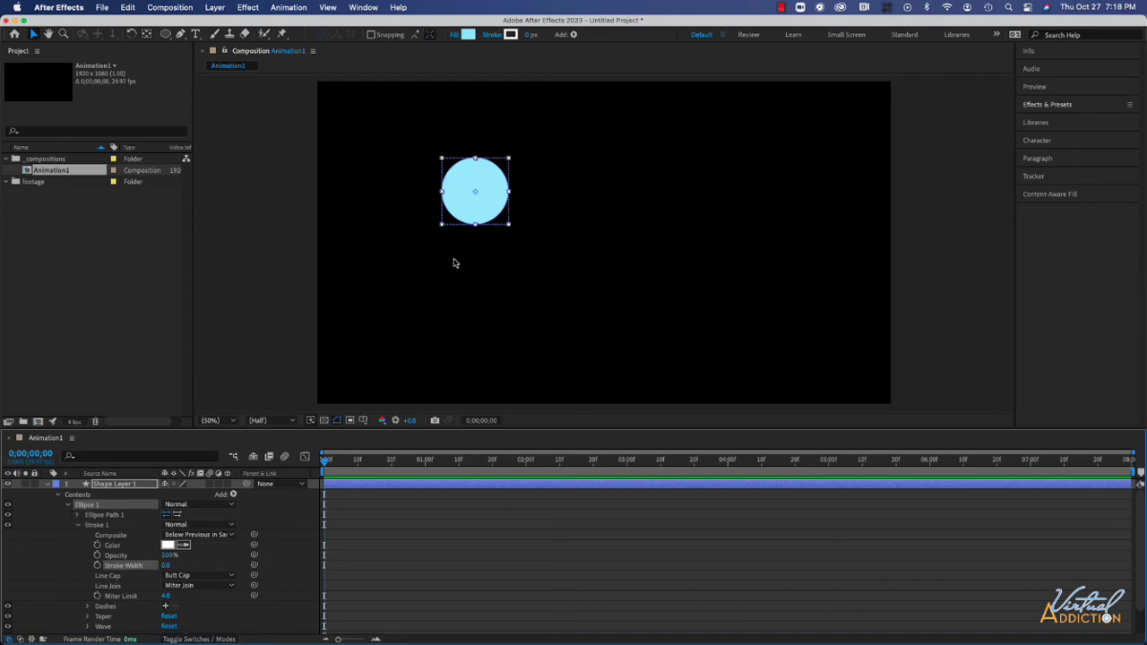
click(78, 527)
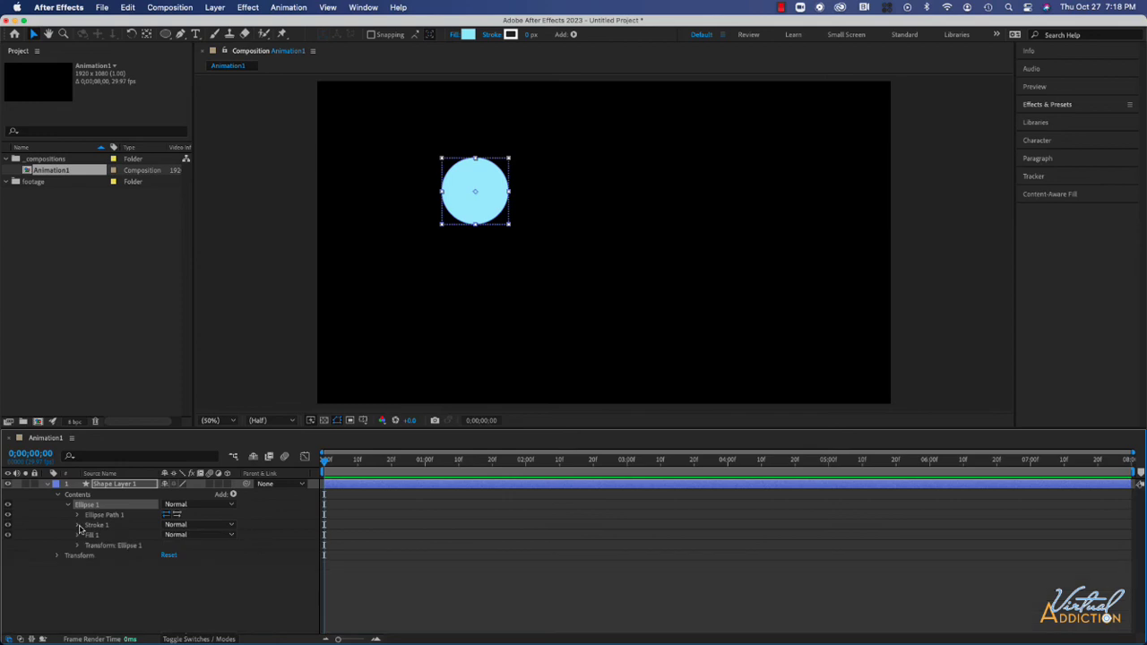
Step: Set the ellipse path's size to 250 by 250, collapse the layer's contents, and show its Transform properties
click(78, 517)
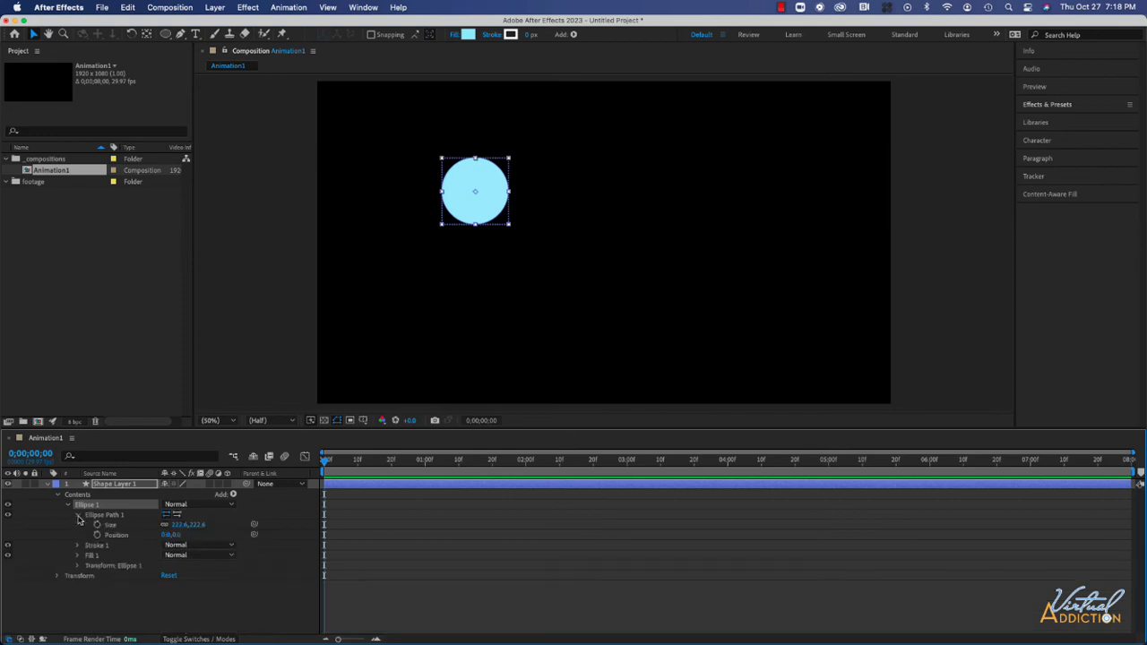
click(179, 526)
text(250)
key(Return)
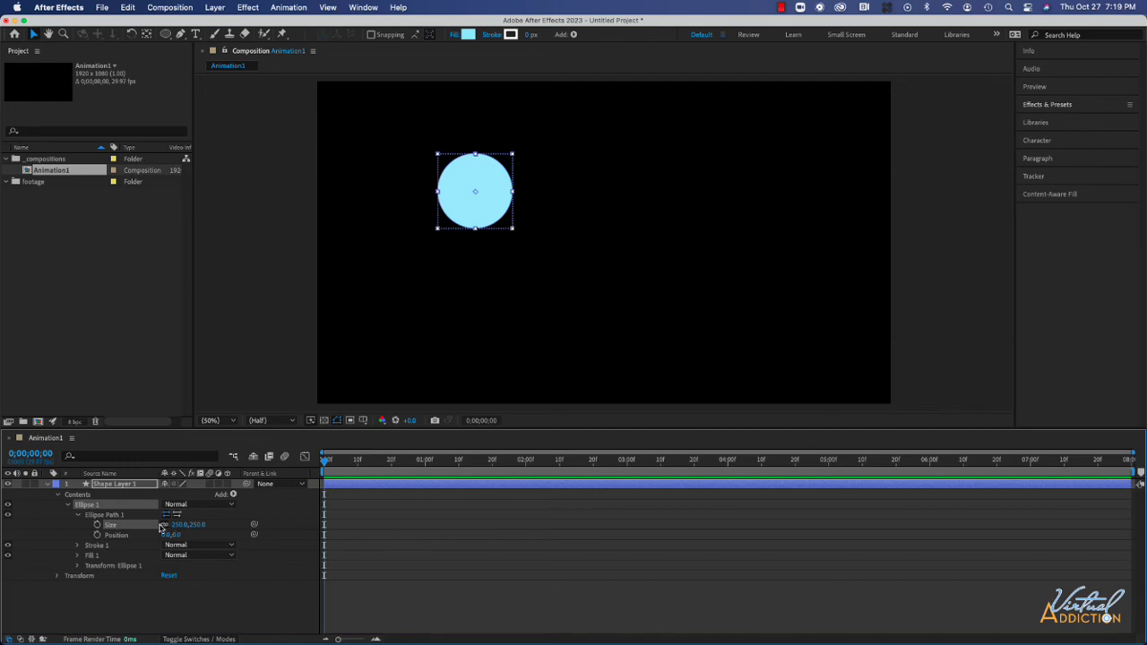
click(58, 495)
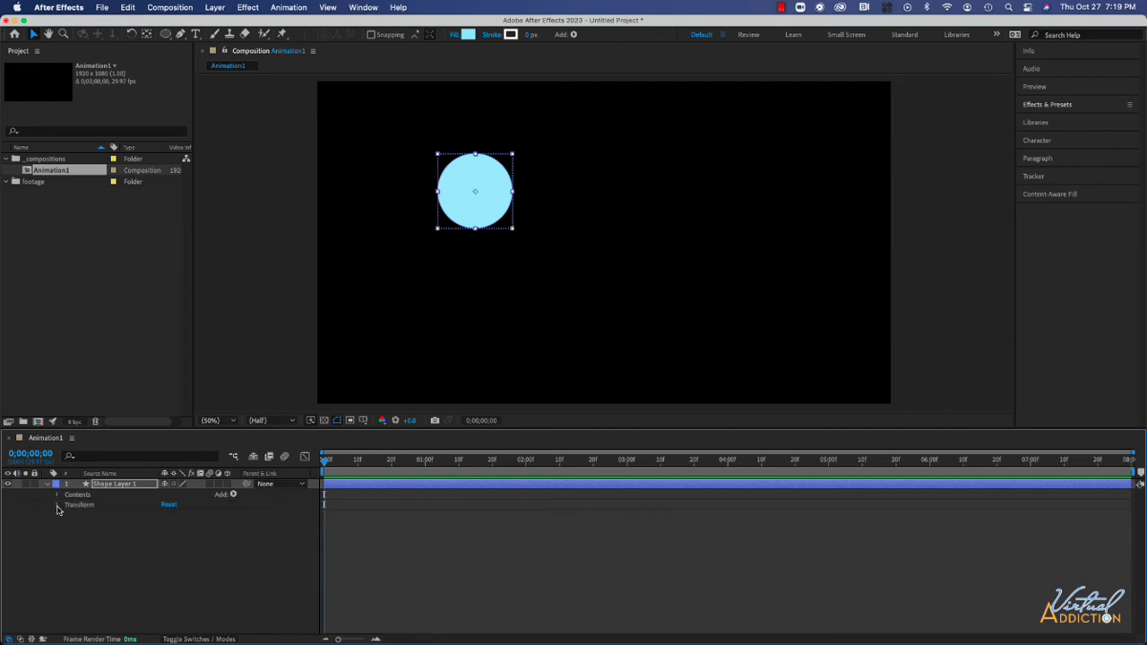
click(57, 505)
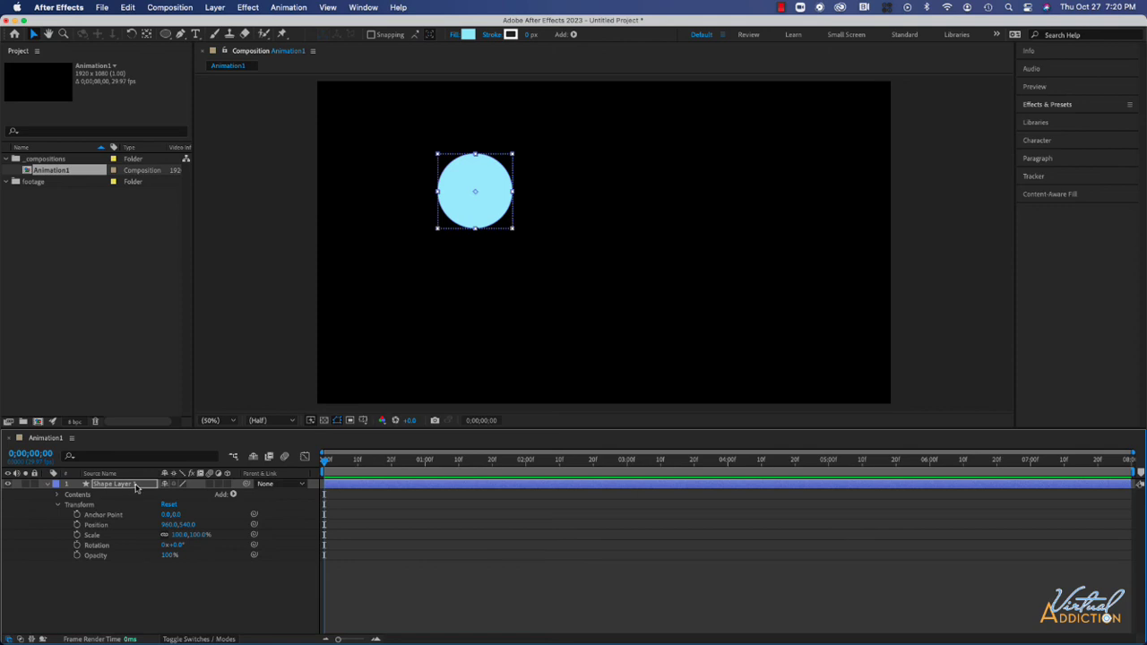
Step: Rename the shape layer as Circle and collapse its properties
click(135, 485)
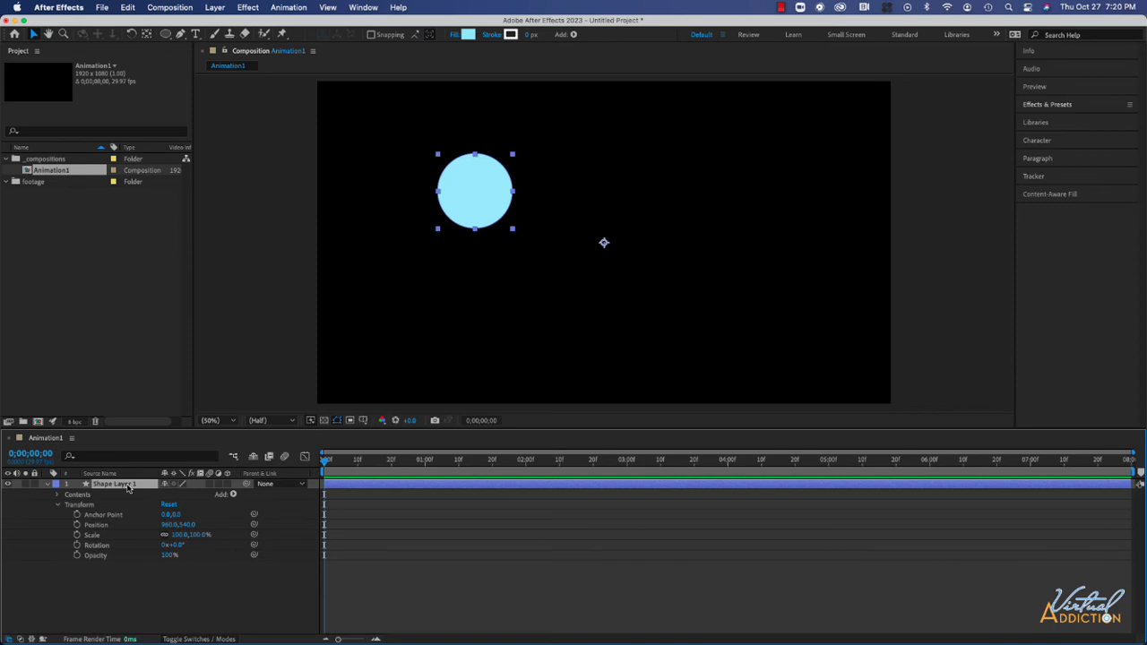
key(Return)
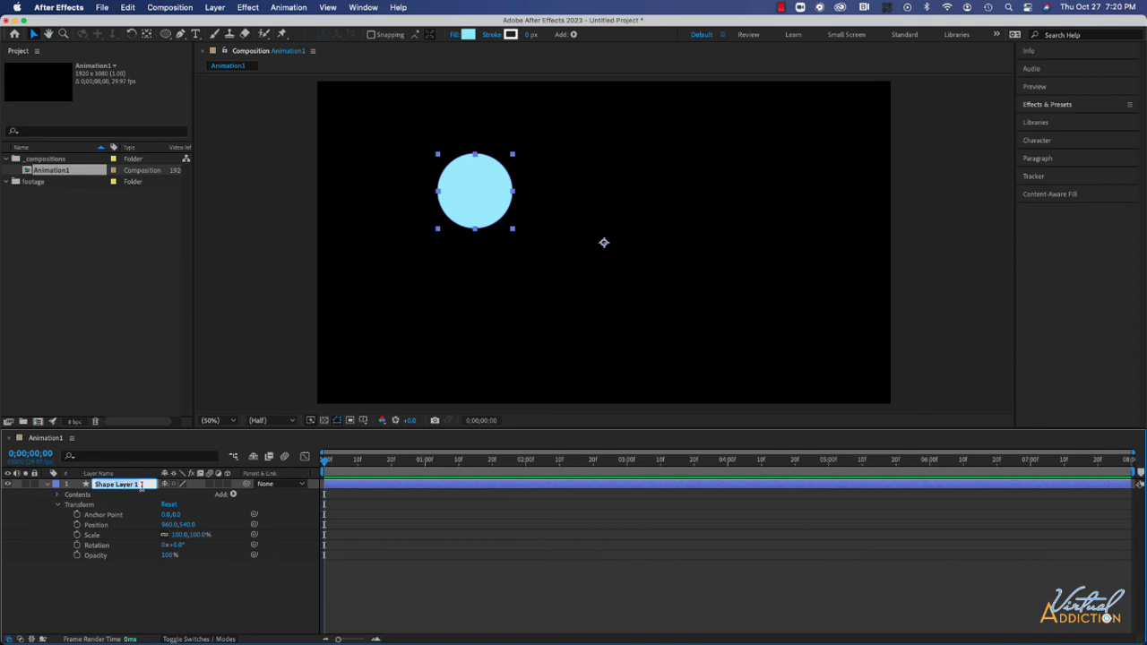
text(circle)
click(115, 573)
key(u)
click(102, 489)
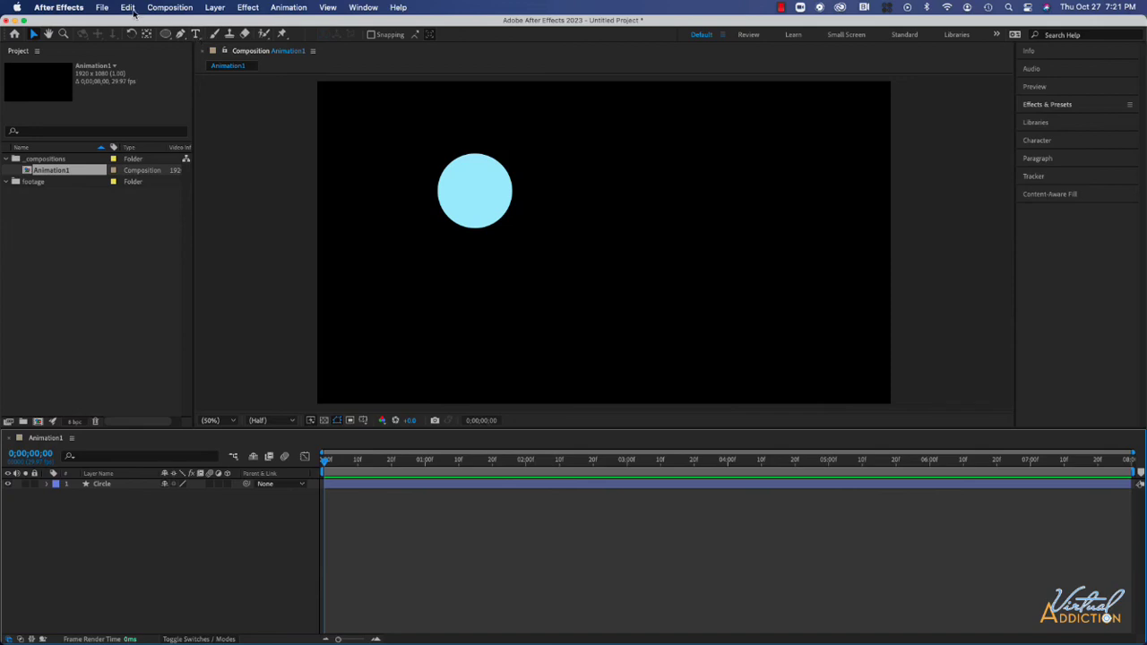
Step: Start a new solid layer and shorten its name to Dark Gray
click(215, 8)
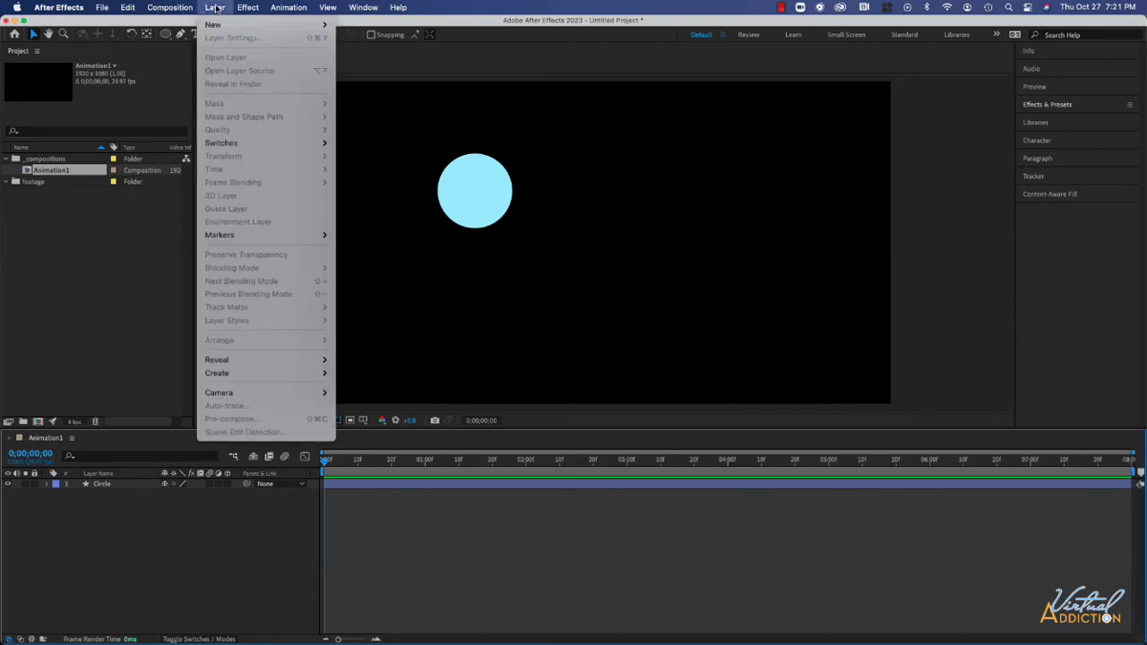
mouse_move(217, 26)
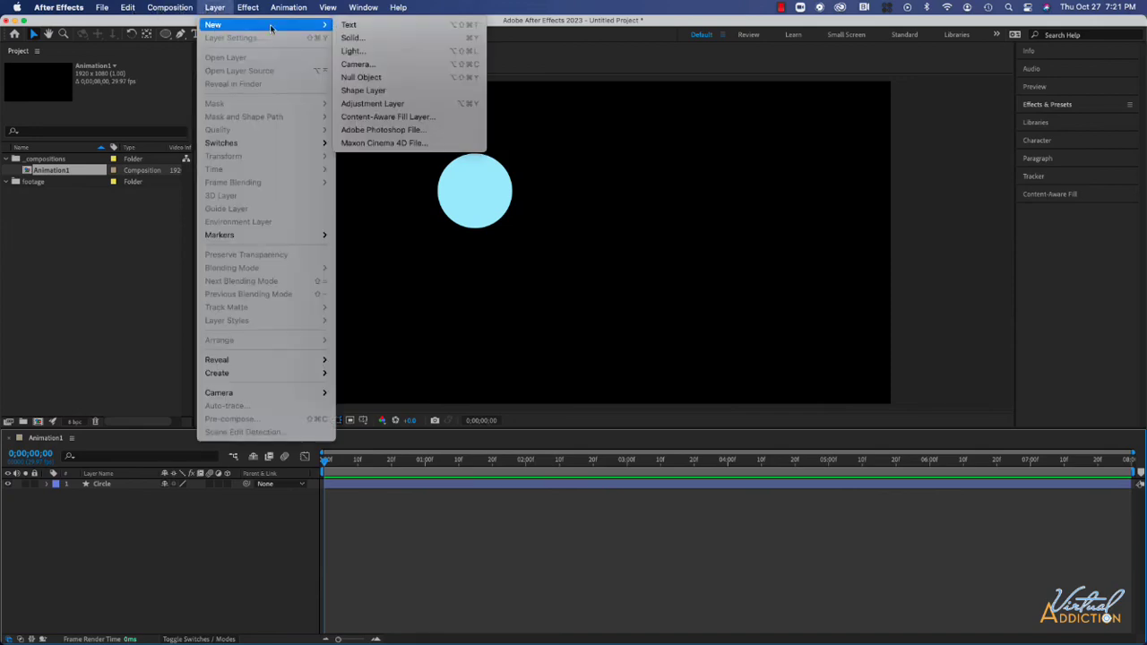
click(372, 38)
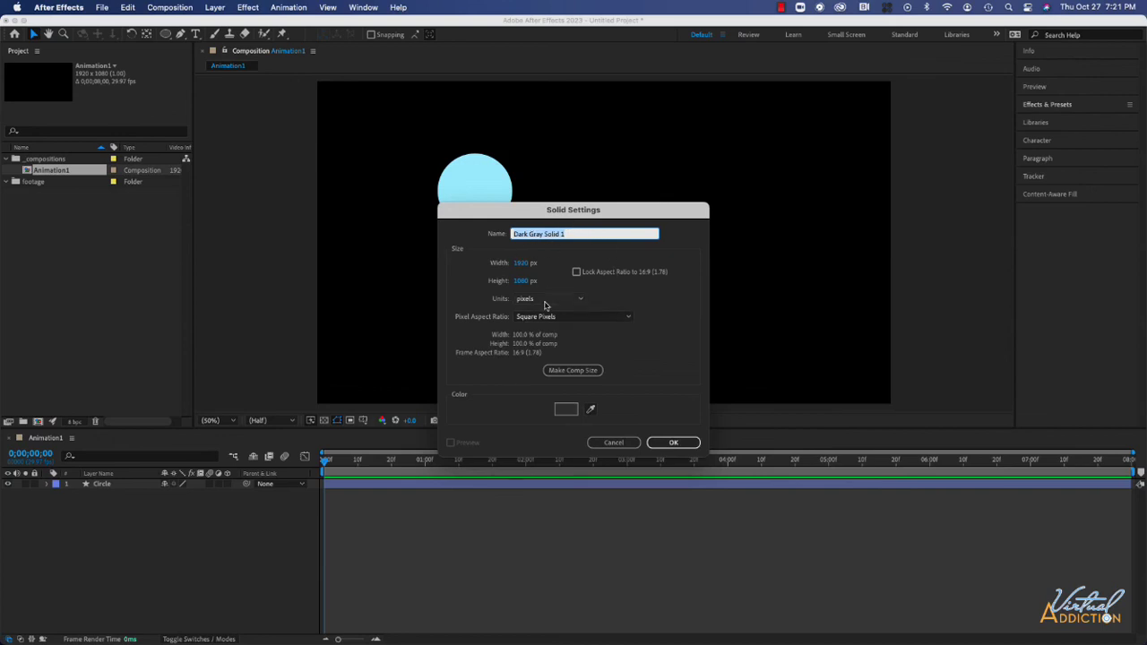
click(569, 233)
drag(544, 234, 601, 249)
key(BackSpace)
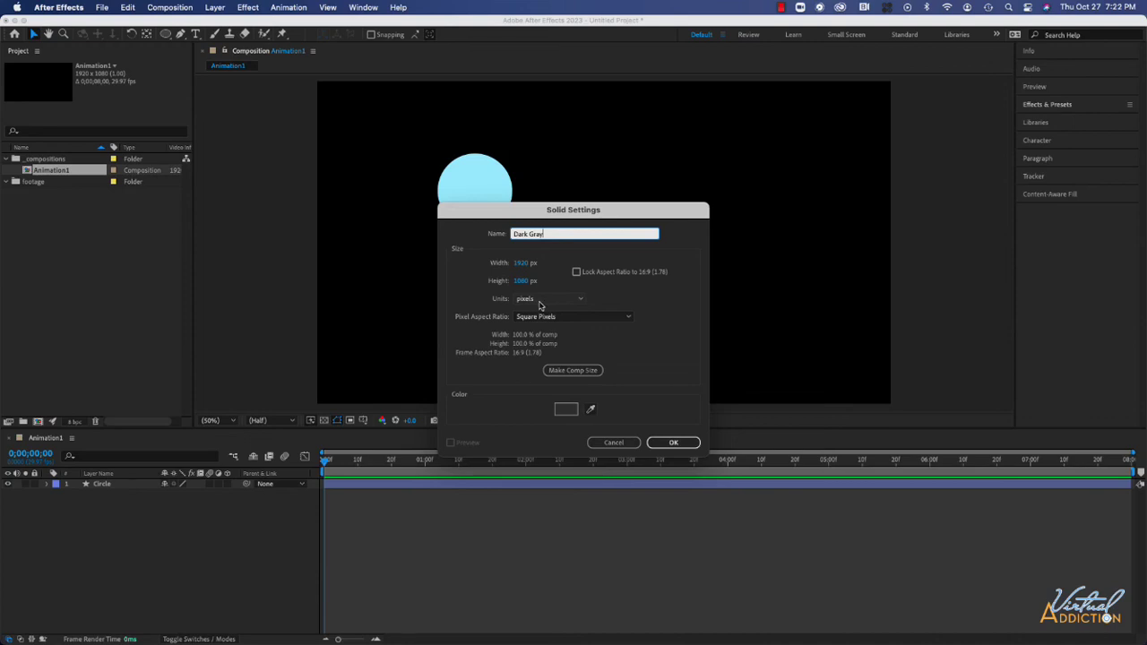
Step: Set the new solid's colour to dark navy 051328
click(565, 410)
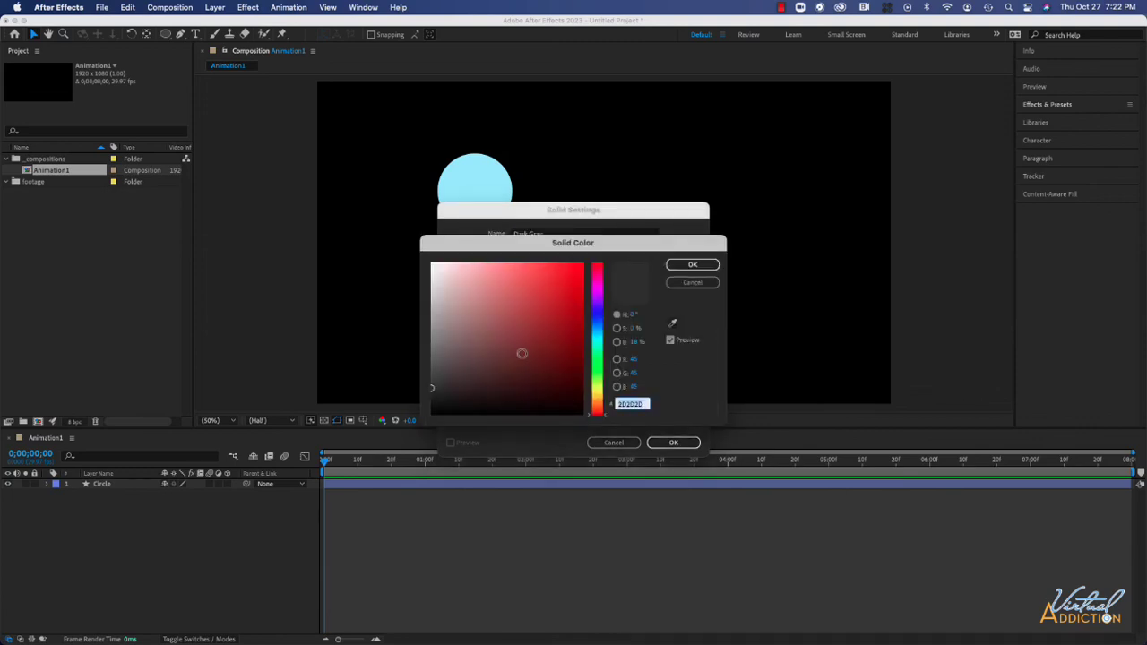
mouse_move(598, 408)
mouse_down()
mouse_move(600, 281)
mouse_move(598, 414)
mouse_up()
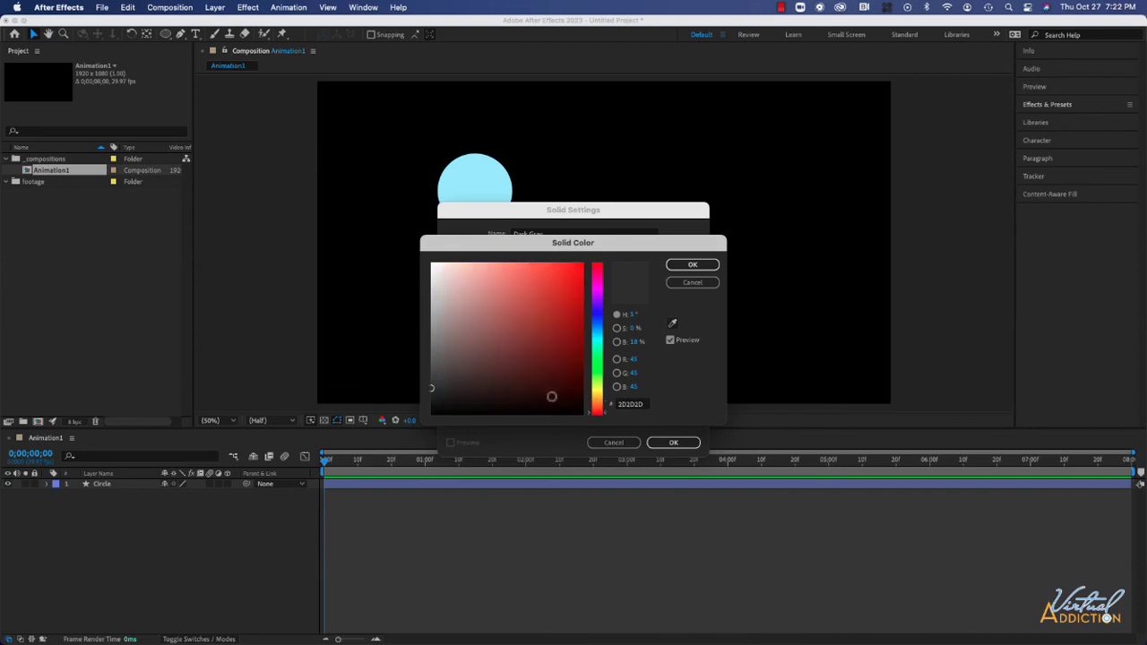
click(597, 319)
click(596, 322)
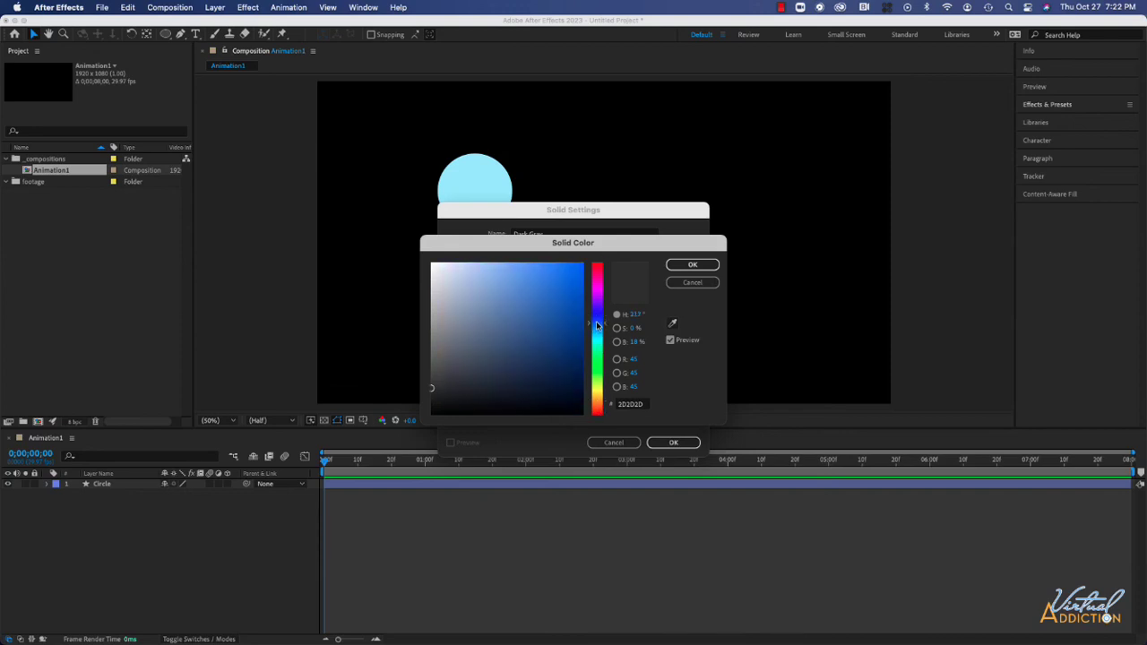
drag(552, 413, 564, 389)
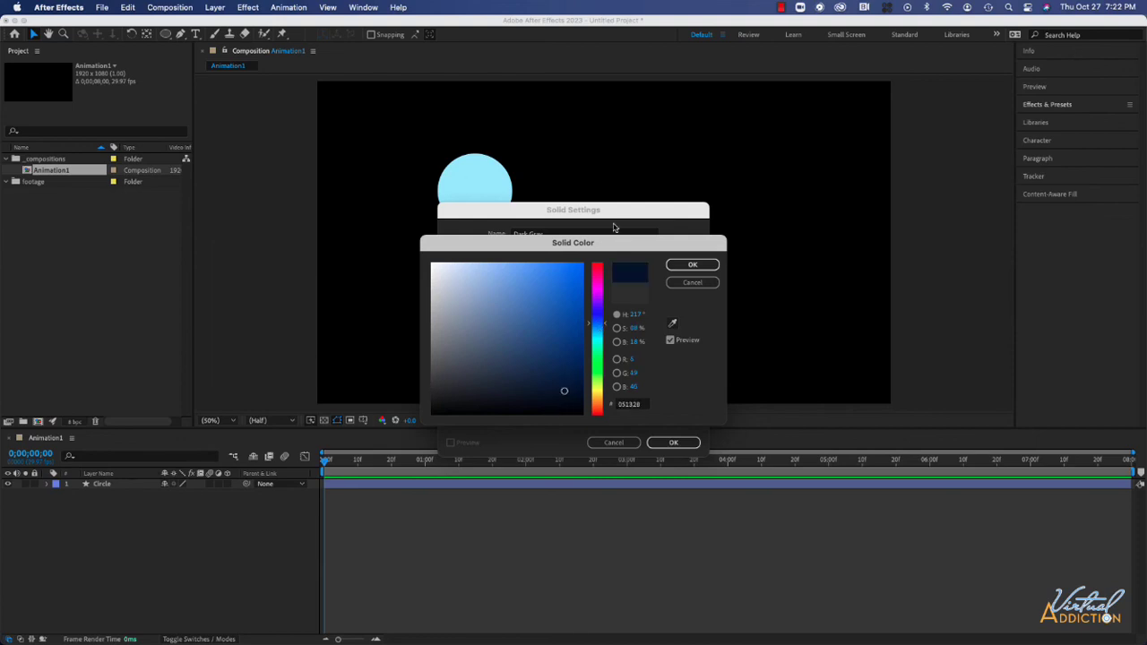
click(698, 268)
Step: Name the solid Navy solid, create it, and move it below the Circle layer
drag(552, 234, 504, 234)
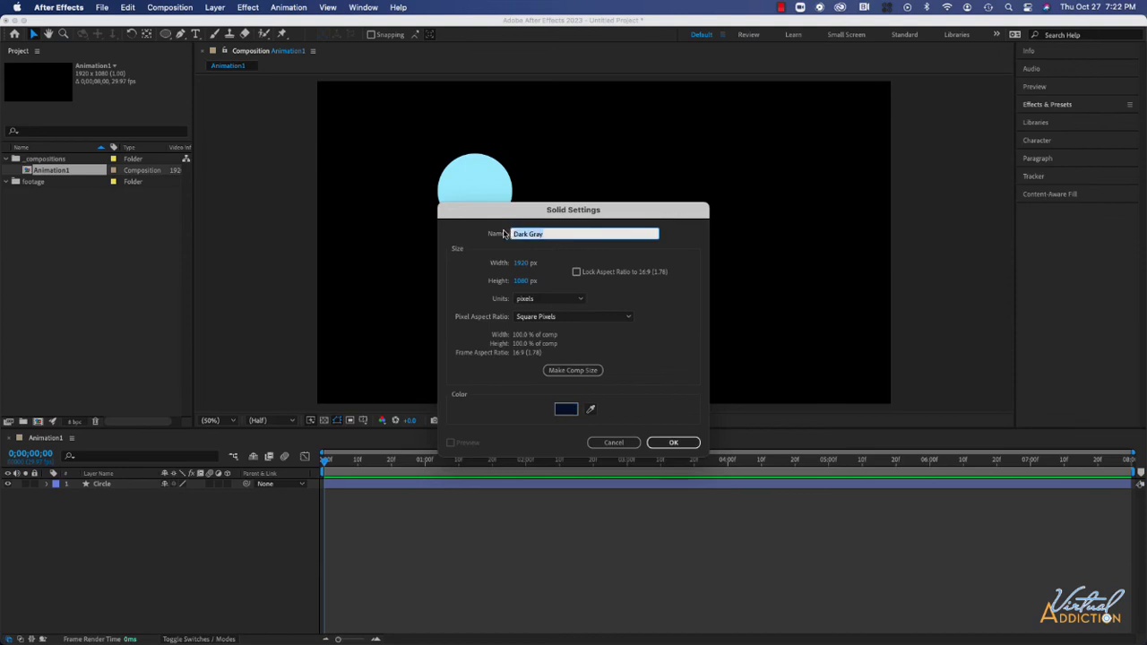
text(Navy solid)
click(672, 442)
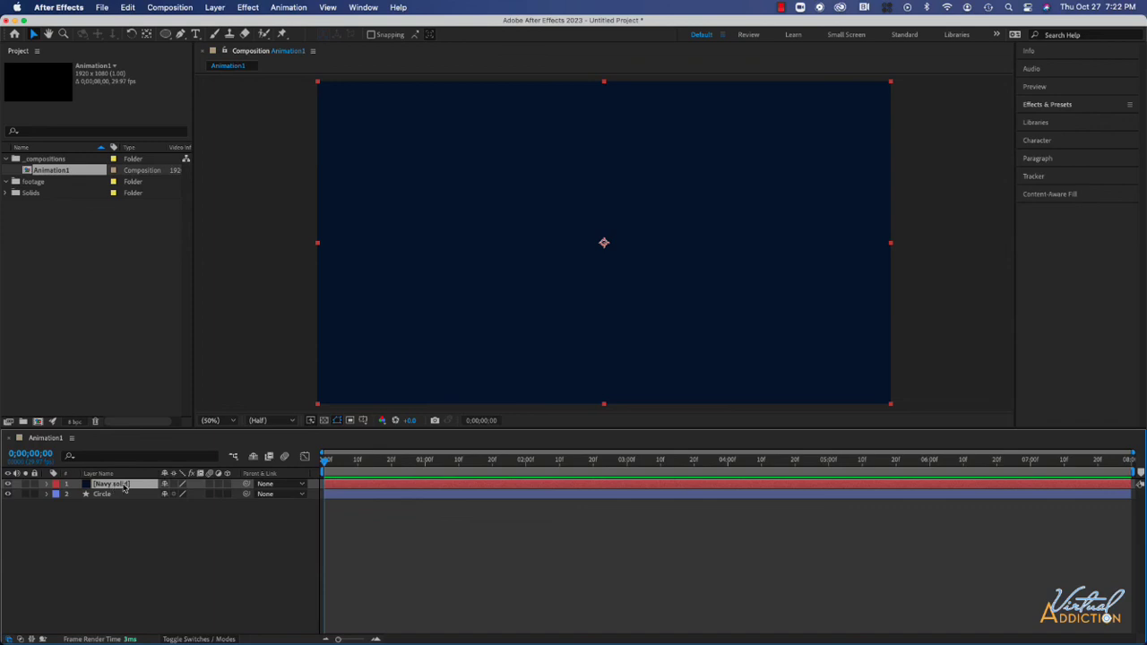
drag(135, 488, 134, 504)
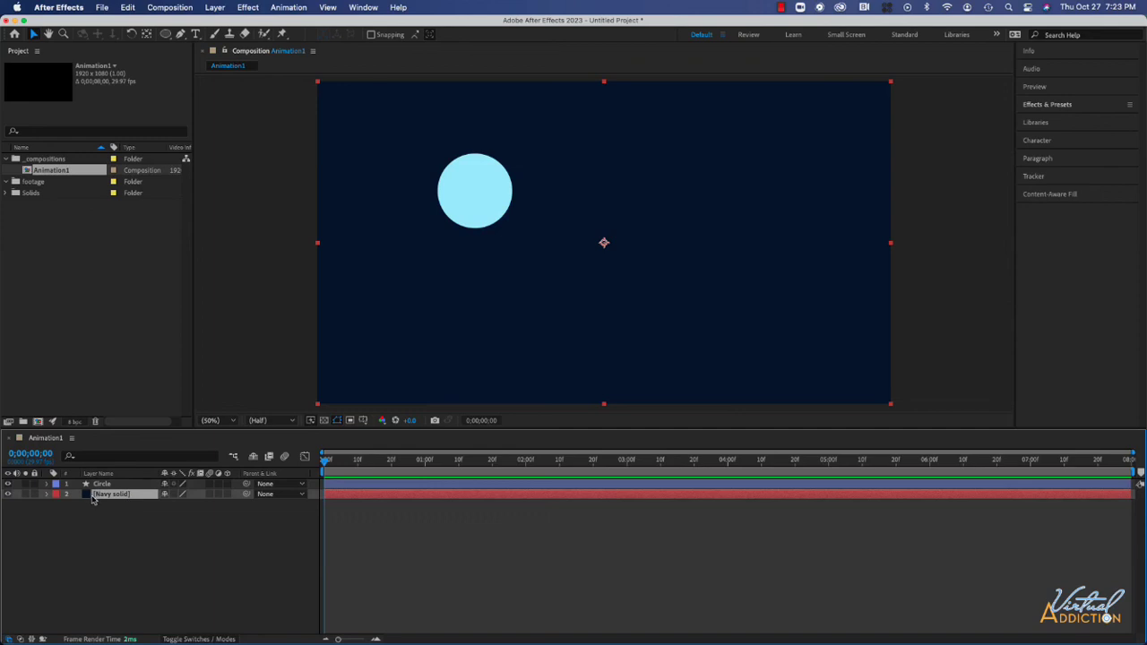